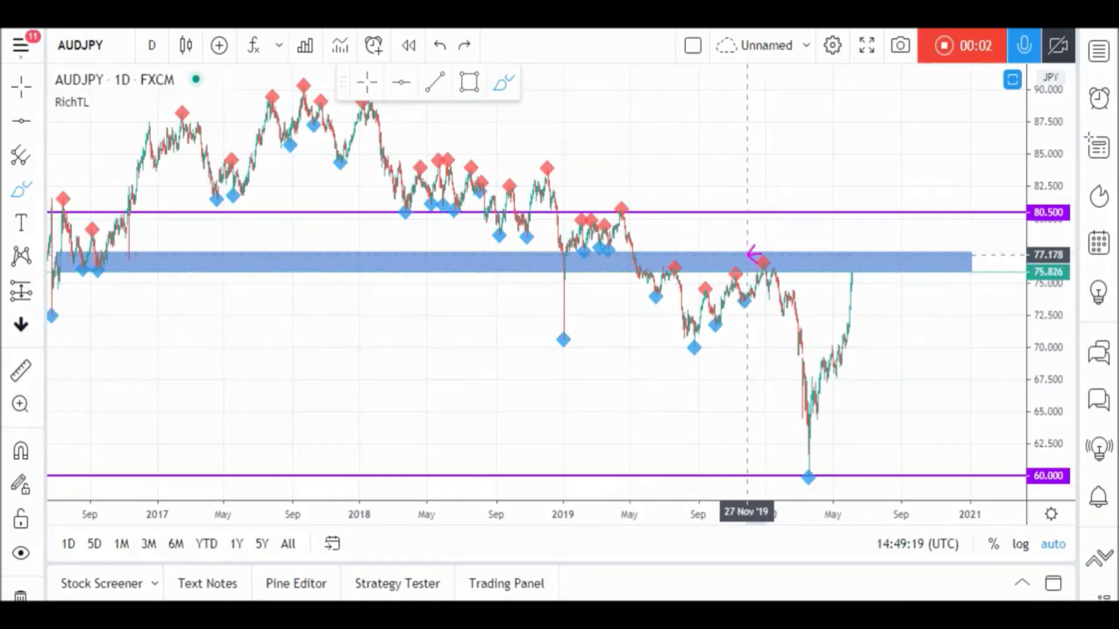
Circle with the Brush the earlier price reactions at the blue zone in autumn 2016, mid-2019 and early 2020.
left_click_drag(752, 255, 778, 265)
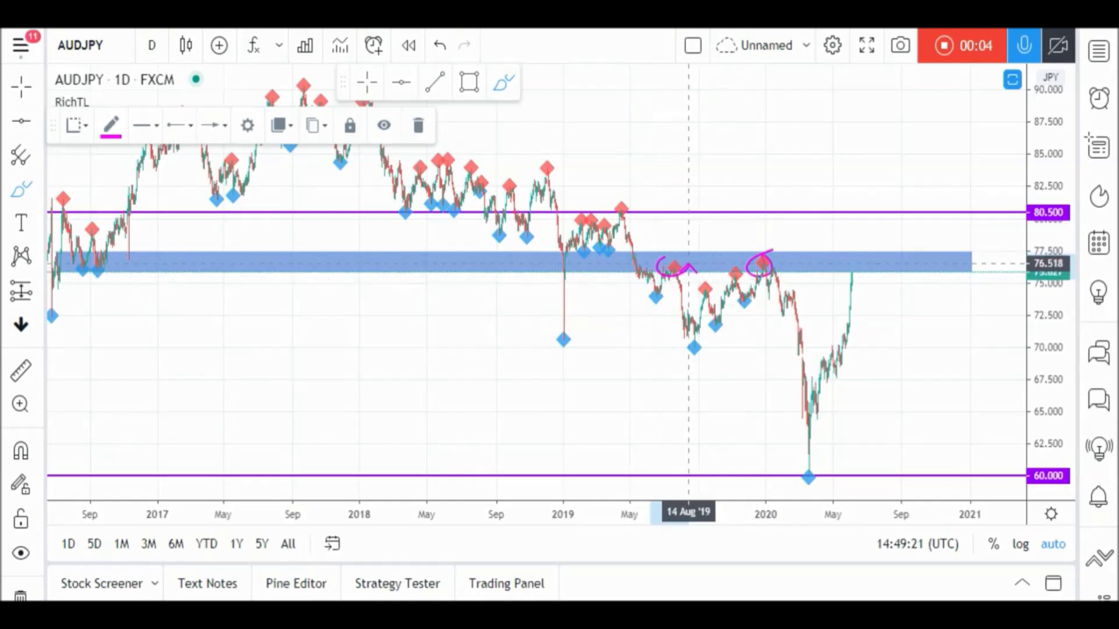
mouse_move(100, 247)
left_mouse_down()
mouse_move(68, 273)
mouse_move(94, 249)
left_mouse_up()
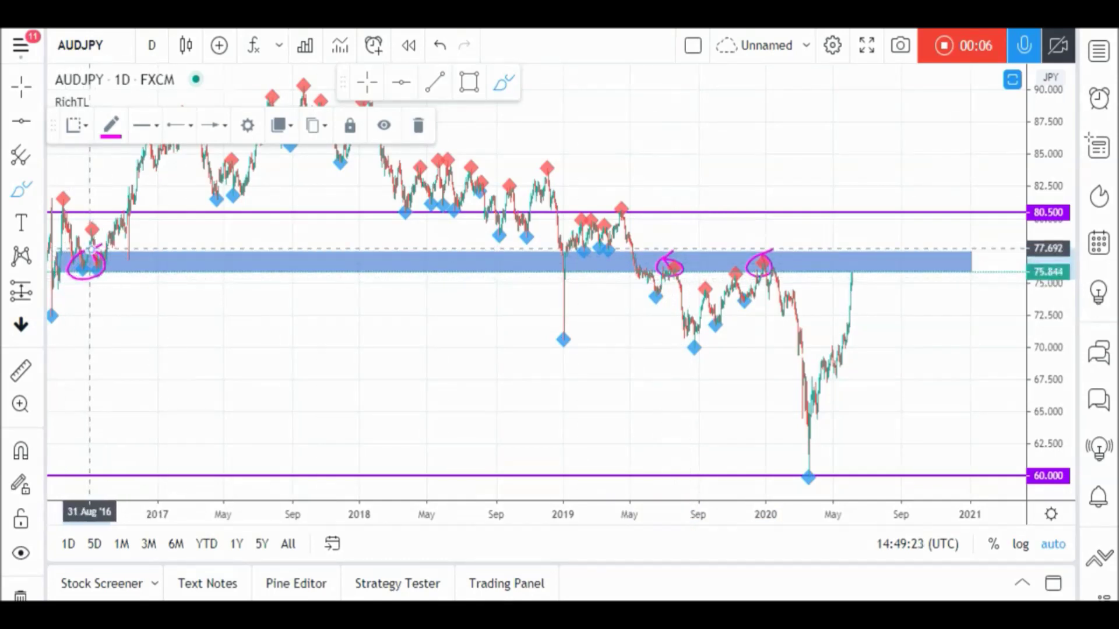
left_click_drag(852, 269, 891, 318)
key("ctrl+z")
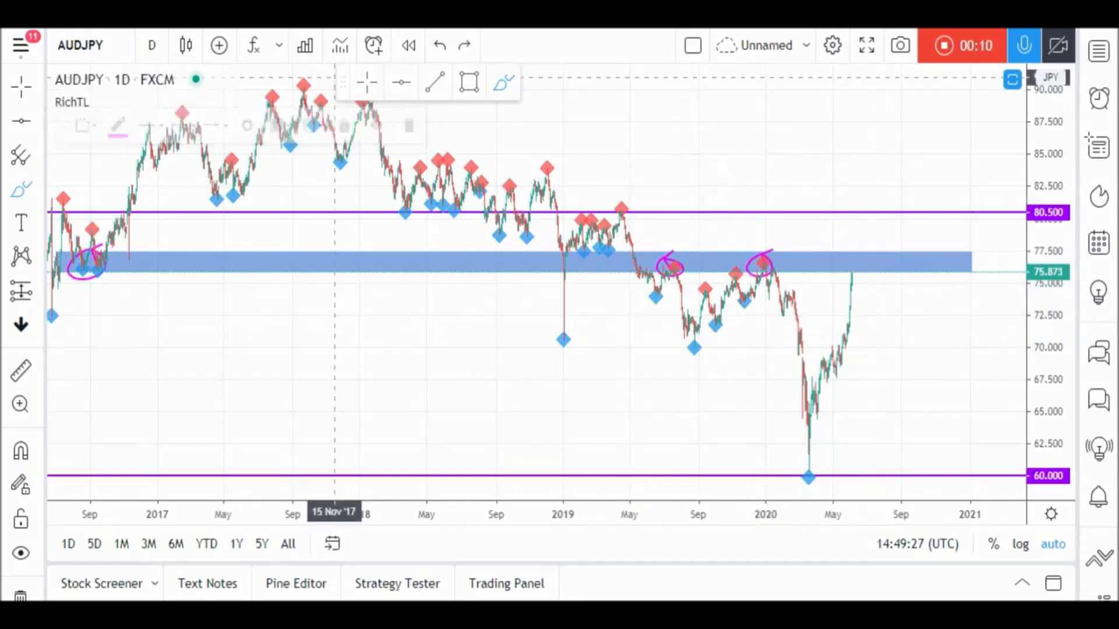
Switch the AUDJPY chart to the 30-minute timeframe.
left_click(152, 45)
left_click(190, 355)
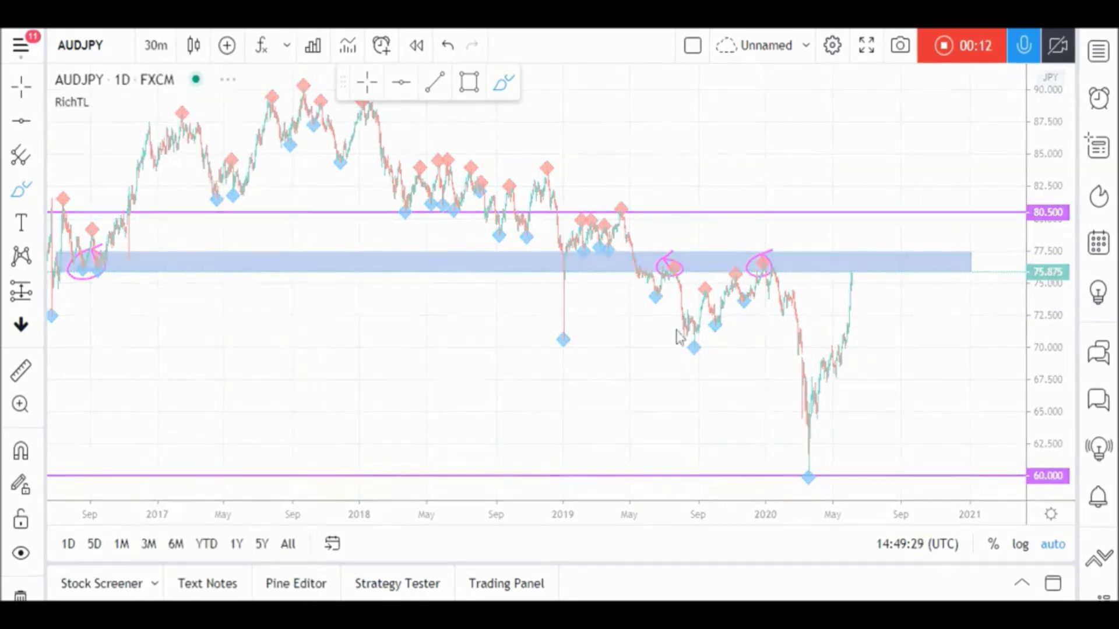
key("Escape")
left_click_drag(911, 209, 774, 232)
scroll(802, 209, "down", 3)
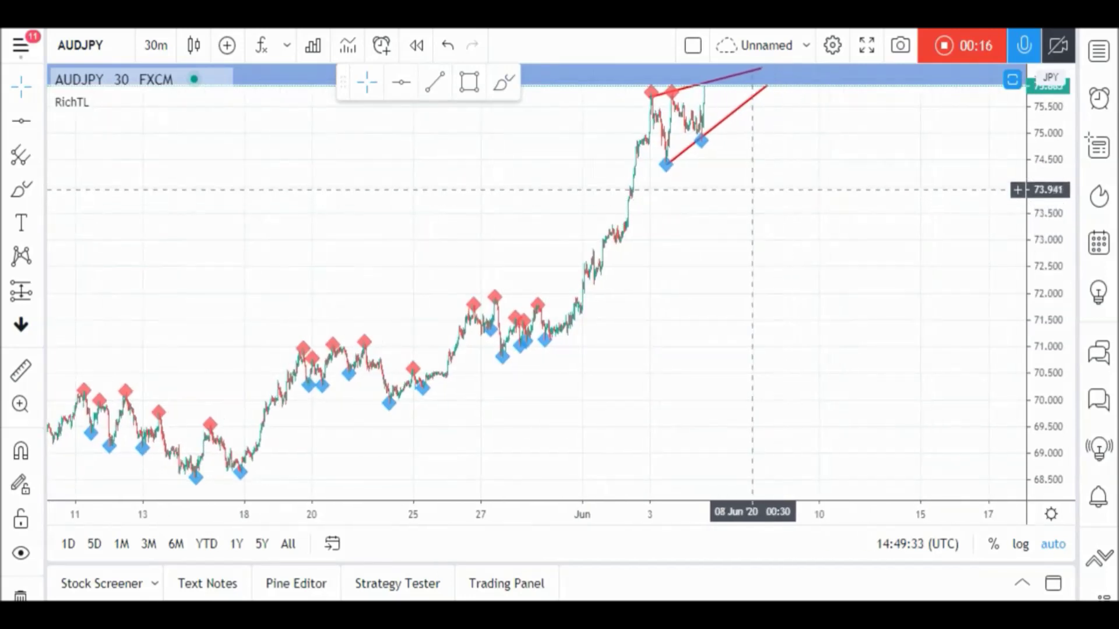
Sketch with the Brush a dip and rebound inside the red wedge, a long drop below it, and a horizontal arrow at its lower line.
left_click(504, 82)
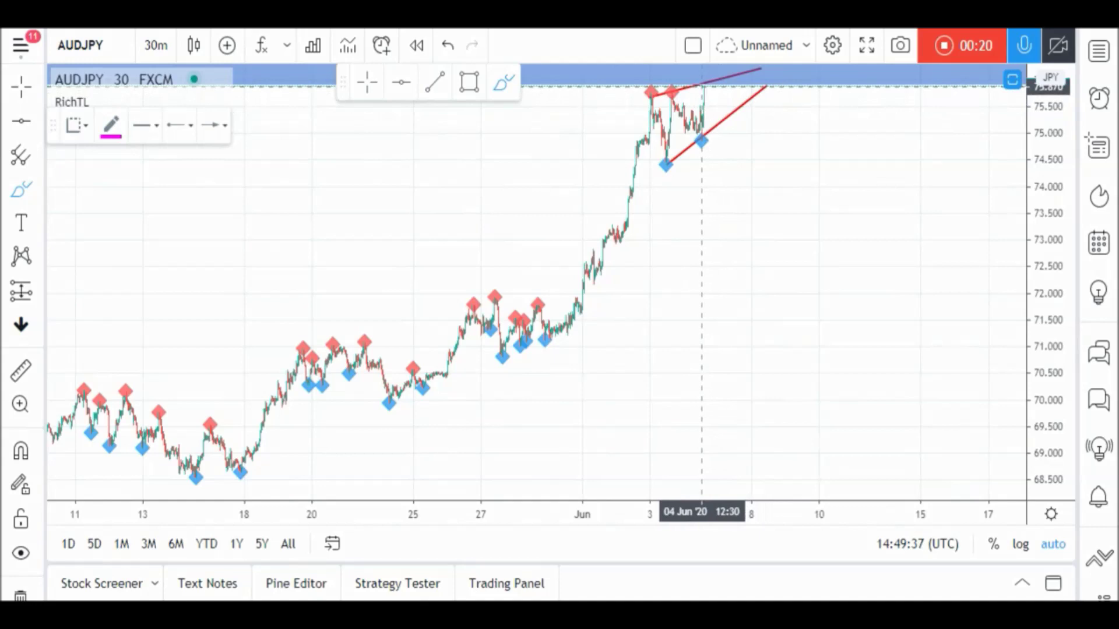
left_click_drag(703, 86, 723, 92)
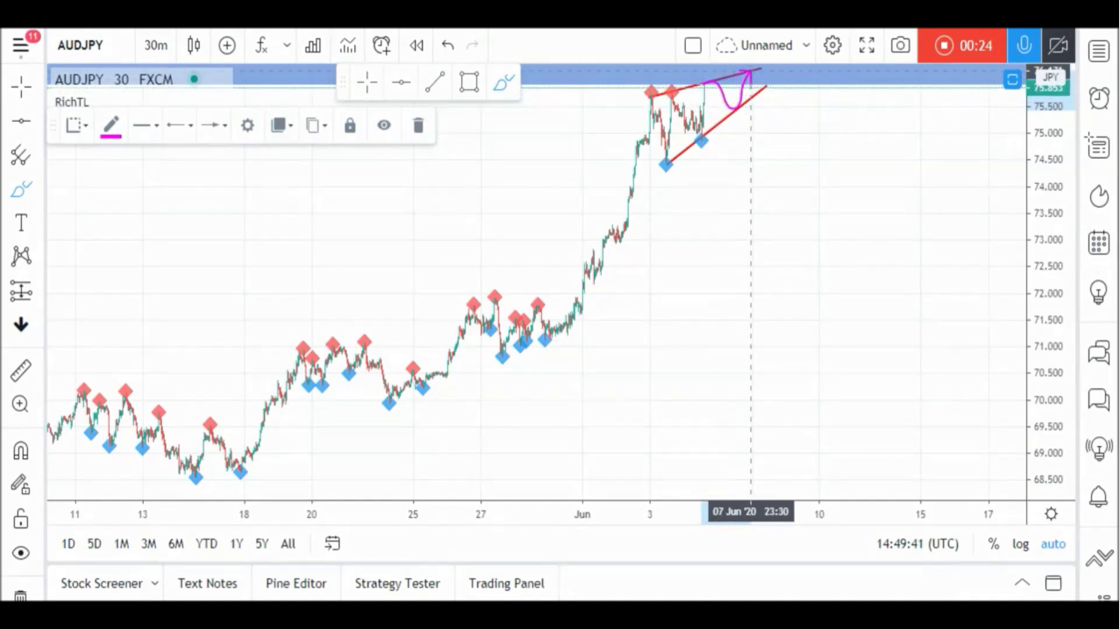
left_click_drag(755, 96, 757, 220)
left_click_drag(718, 108, 750, 106)
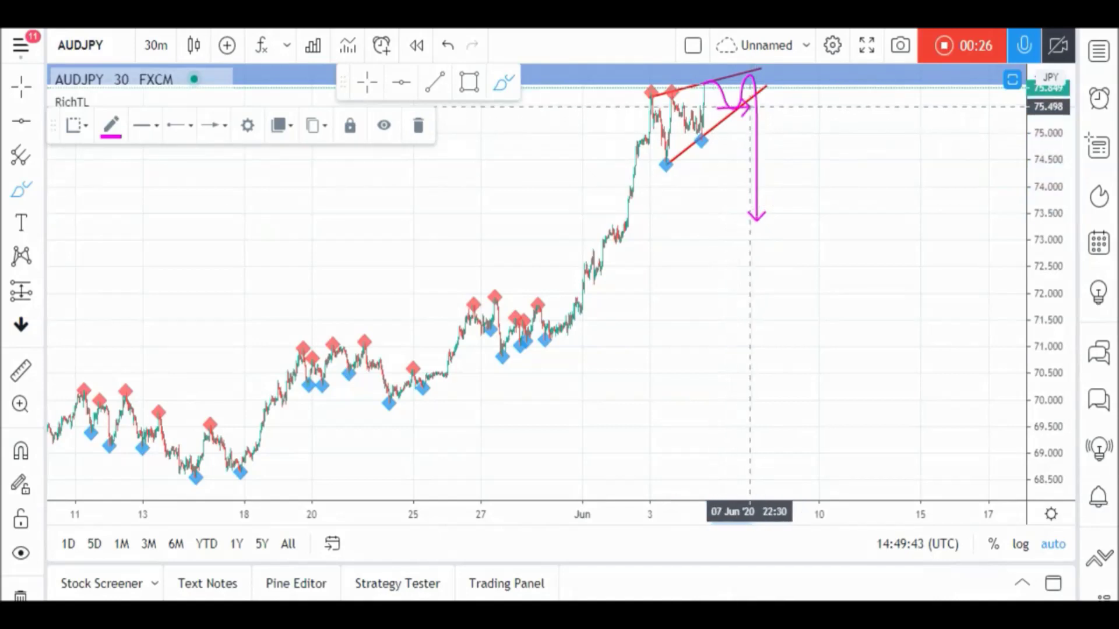
Undo the three brush strokes on the AUDJPY chart.
key("ctrl+z")
key("ctrl+z")
key("ctrl+z")
key("ctrl+z")
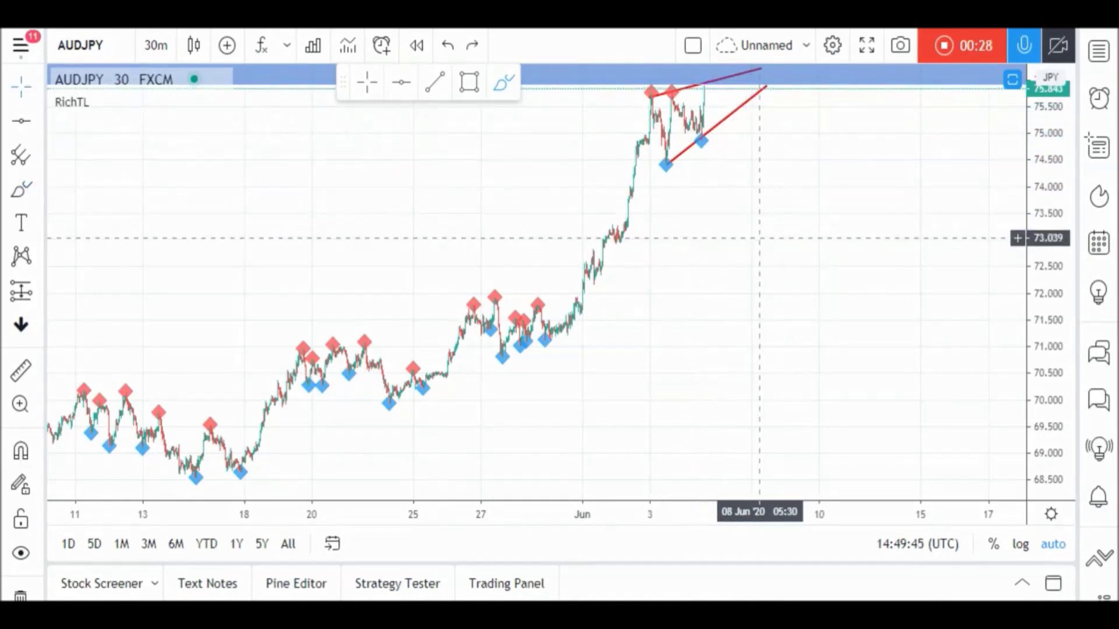
Mark the late-2019 peak and sketch falling arrows from it and from the current AUDNZD price, removing the strokes again.
mouse_move(742, 217)
left_mouse_down()
mouse_move(715, 215)
mouse_move(724, 210)
left_mouse_up()
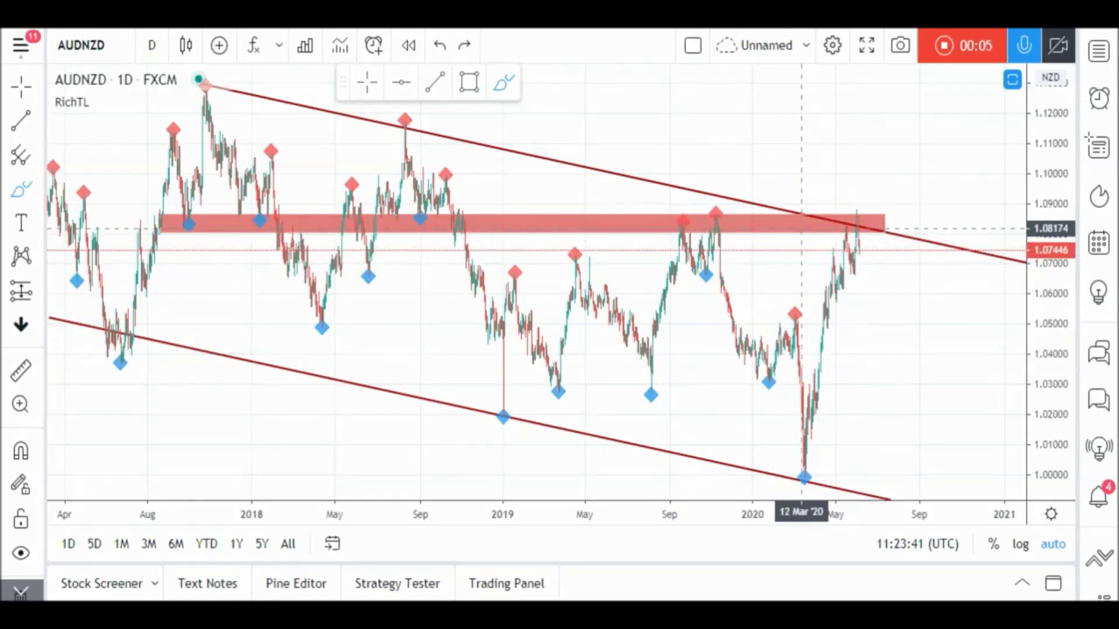
mouse_move(724, 209)
left_mouse_down()
mouse_move(696, 221)
mouse_move(733, 218)
mouse_move(723, 250)
mouse_move(732, 312)
left_mouse_up()
key("ctrl+z")
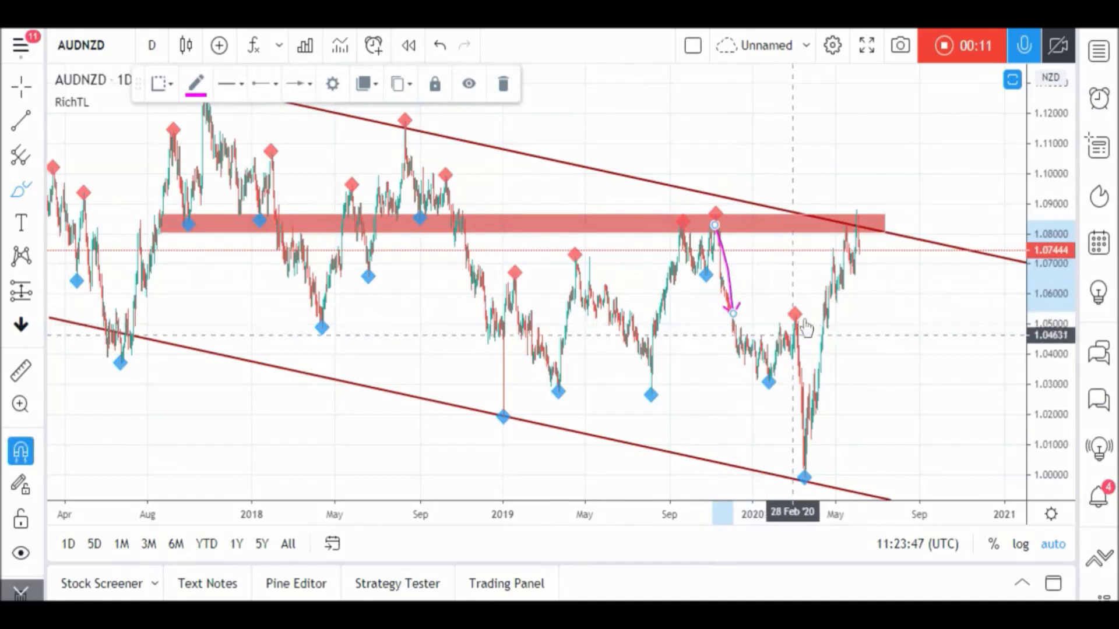
key("ctrl+z")
left_click_drag(861, 245, 889, 316)
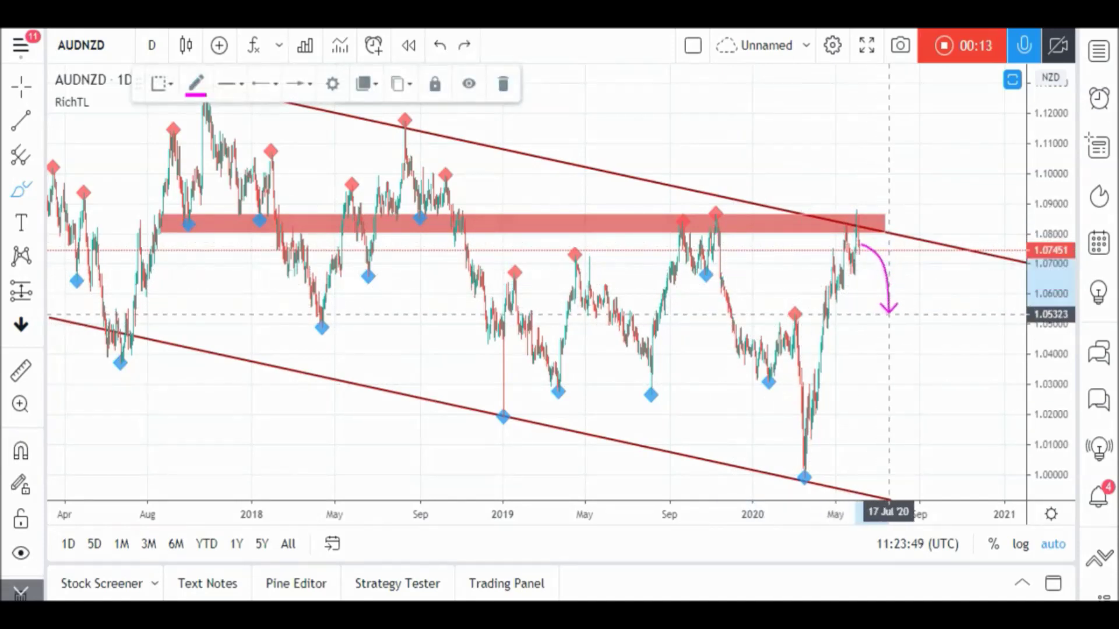
key("Delete")
Switch the AUDNZD chart to the 4-hour timeframe.
left_click(152, 45)
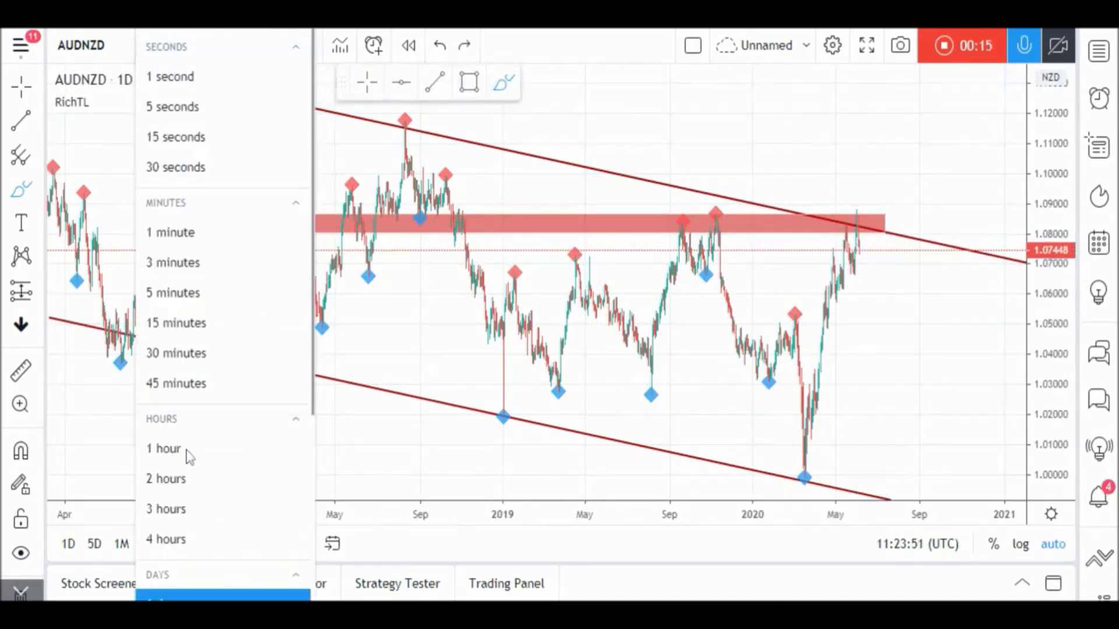
left_click(167, 536)
left_click_drag(857, 244, 764, 245)
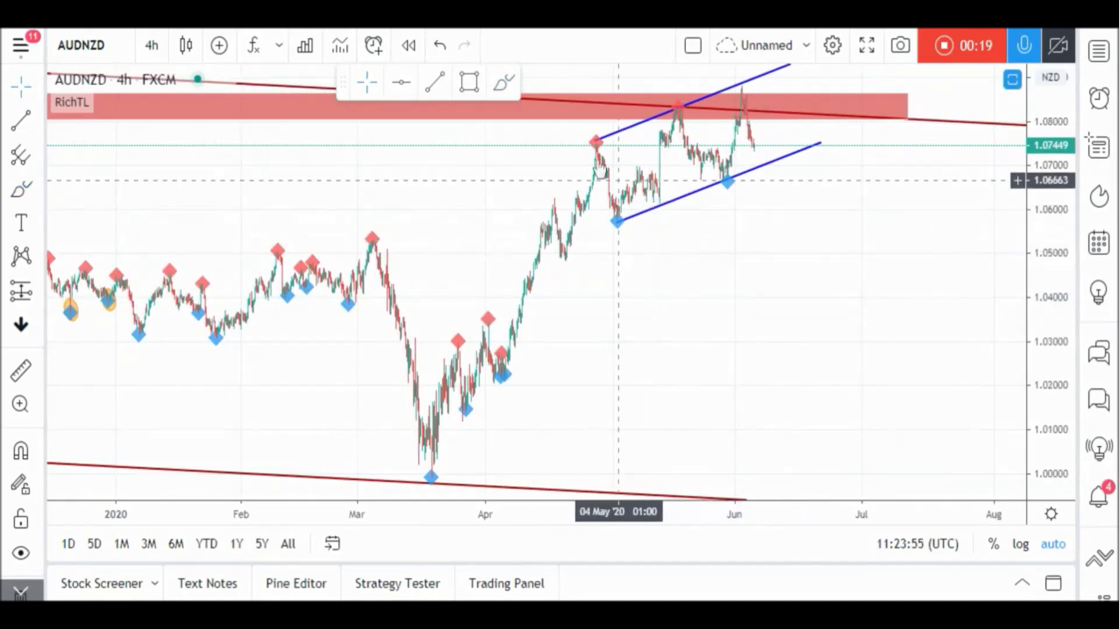
Trace the price movement inside the blue channel from its early May low with the Brush, and undo the stroke.
left_click(616, 223)
mouse_move(616, 222)
left_mouse_down()
mouse_move(682, 117)
mouse_move(711, 171)
mouse_move(746, 96)
mouse_move(773, 168)
left_mouse_up()
key("ctrl+z")
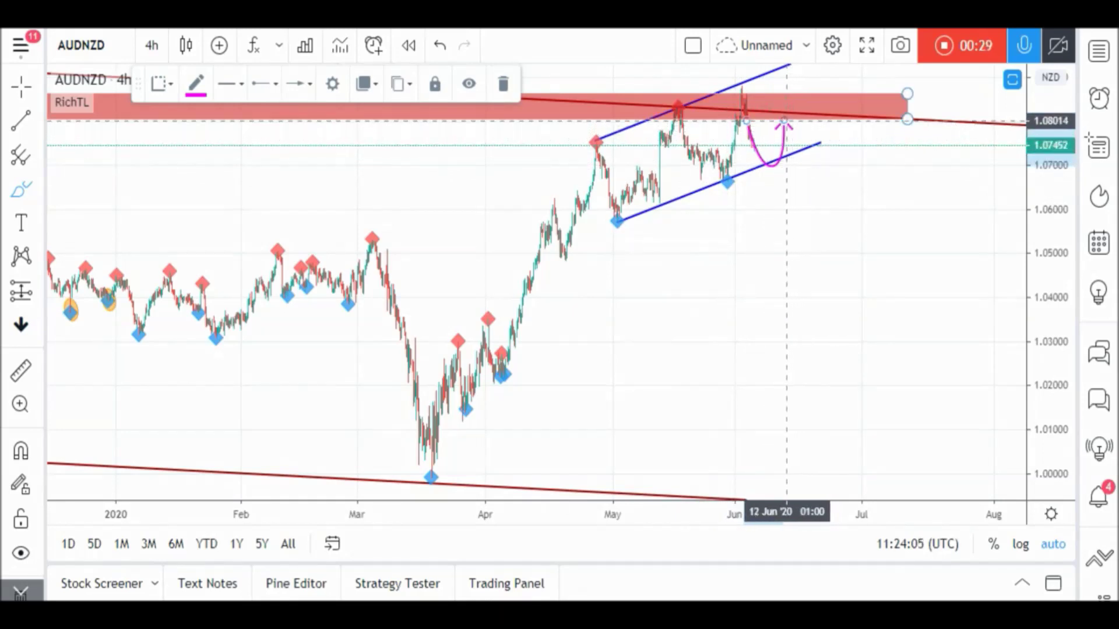
Sketch an arrow dropping from the rebound's tip through the blue channel's lower line, plus a horizontal arrow across the breakout area.
mouse_move(781, 123)
left_mouse_down()
mouse_move(815, 144)
mouse_move(819, 278)
left_mouse_up()
left_click_drag(754, 169, 852, 169)
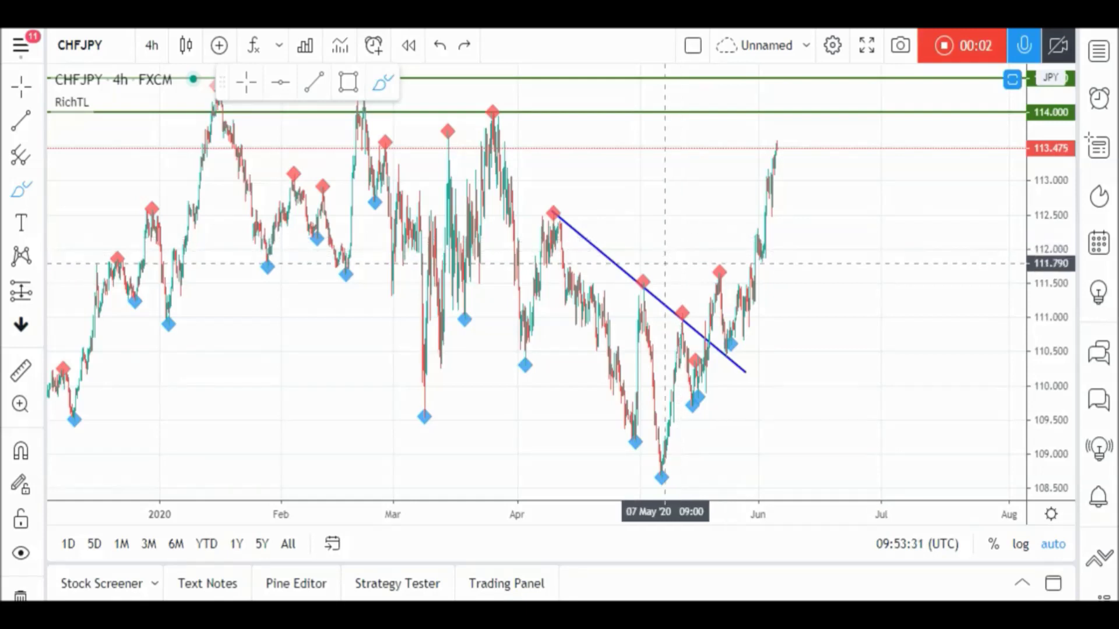
Trace the CHFJPY upswings from the early May low to the current price with the Brush, and undo the strokes.
left_click(560, 221)
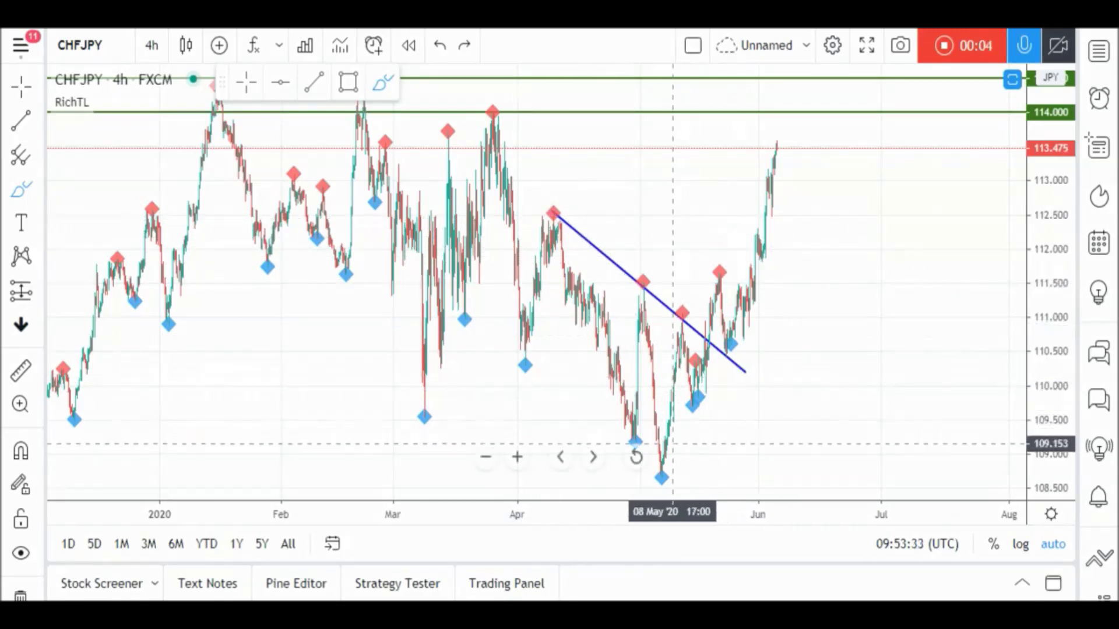
mouse_move(660, 475)
left_mouse_down()
mouse_move(674, 306)
mouse_move(695, 389)
mouse_move(717, 274)
left_mouse_up()
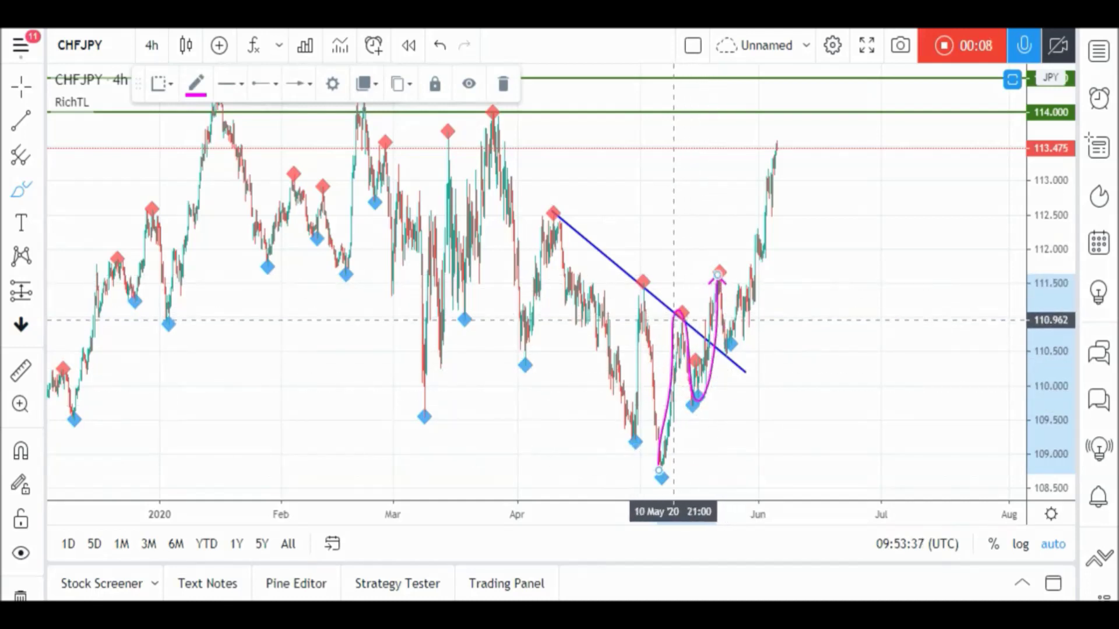
mouse_move(718, 279)
left_mouse_down()
mouse_move(726, 326)
mouse_move(753, 274)
mouse_move(776, 140)
left_mouse_up()
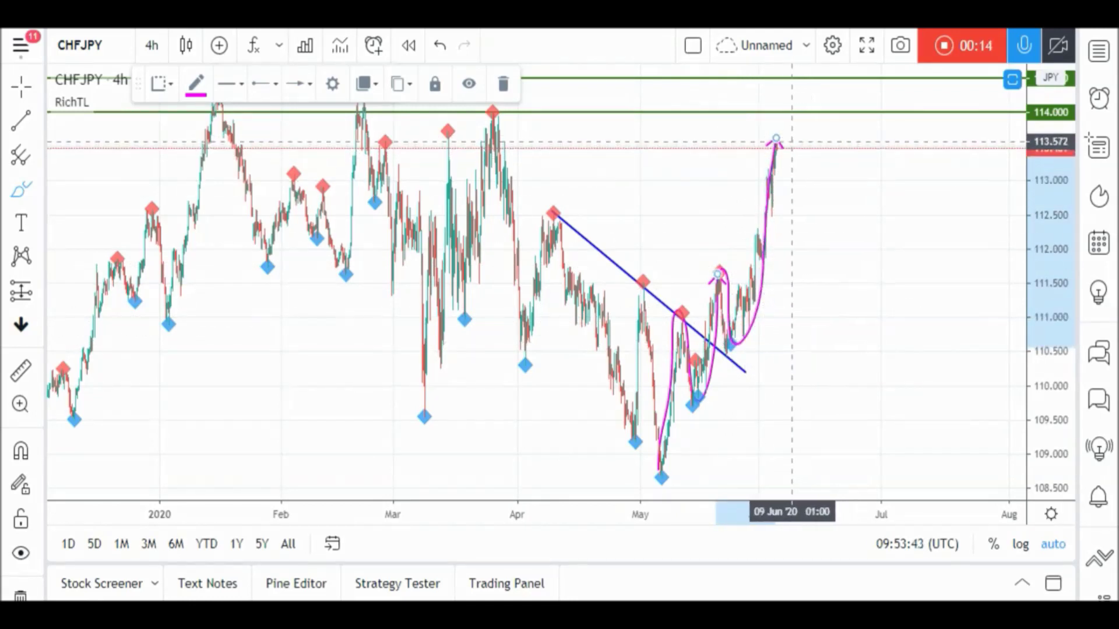
key("ctrl+z")
key("ctrl+z")
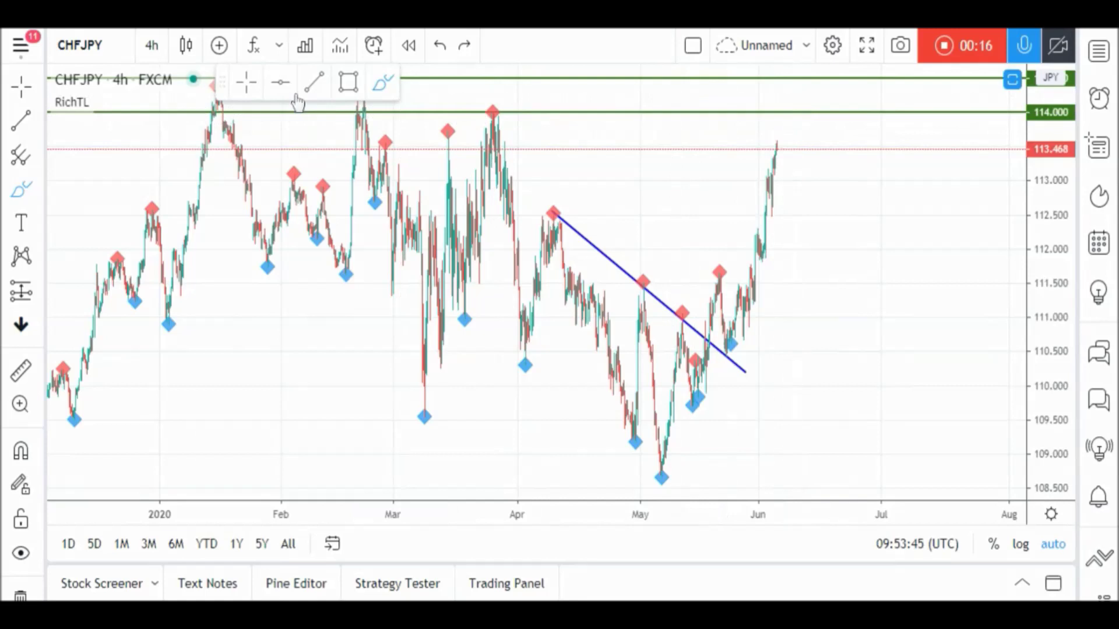
Switch the CHFJPY chart to the daily timeframe.
left_click(153, 46)
scroll(199, 460, "down", 3)
left_click(187, 508)
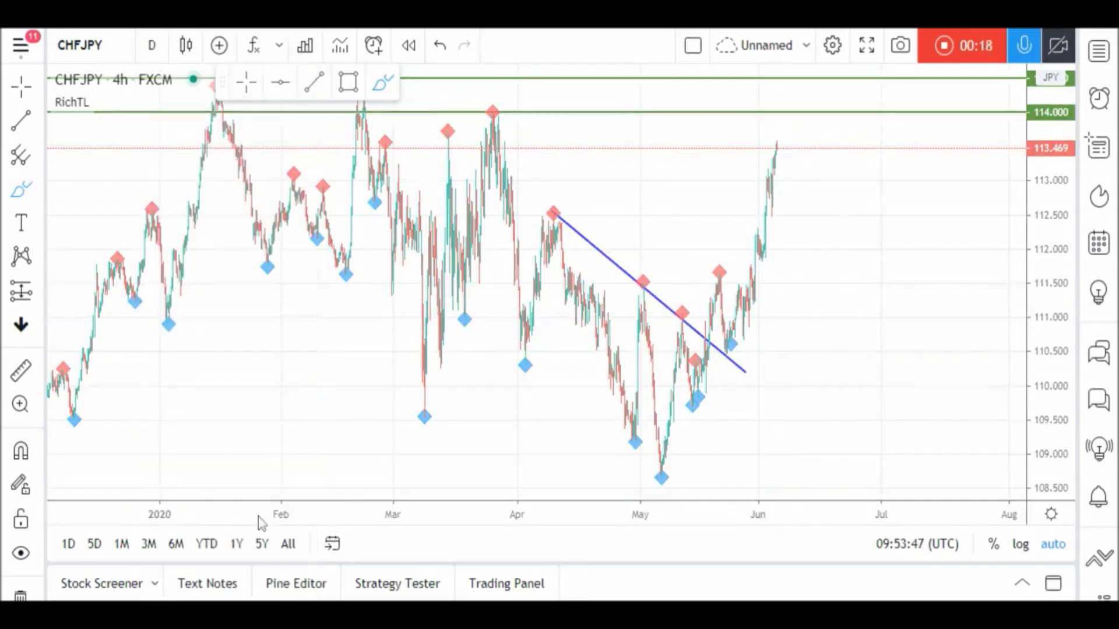
scroll(709, 248, "down", 1)
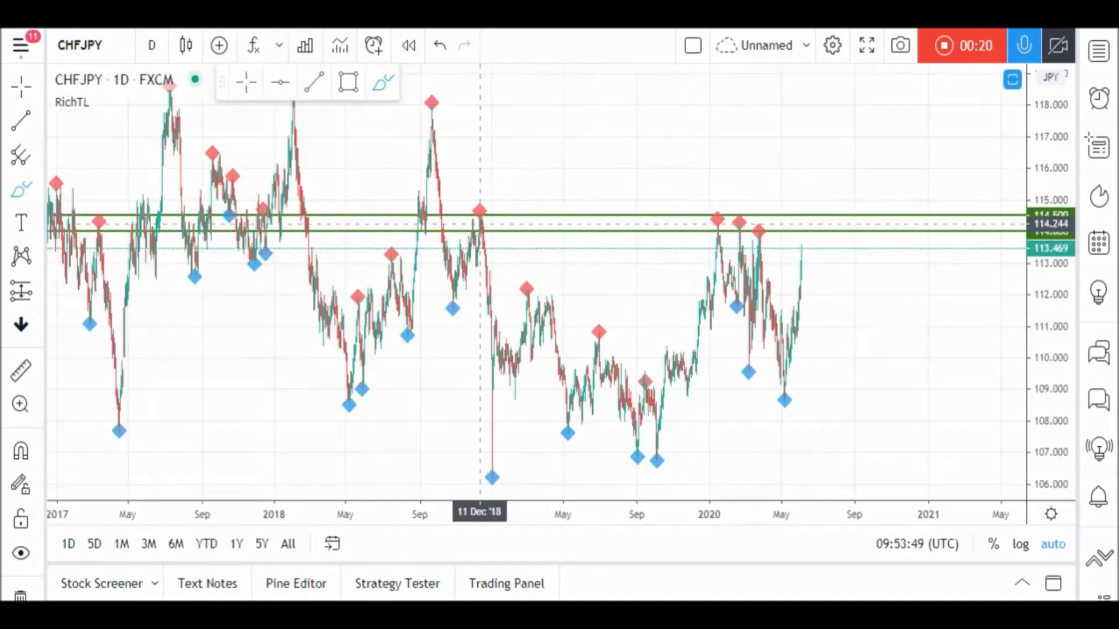
Circle the past price reactions around the 114.000 and 114.500 lines and sketch an arrow falling from the current price.
left_click_drag(93, 215, 93, 218)
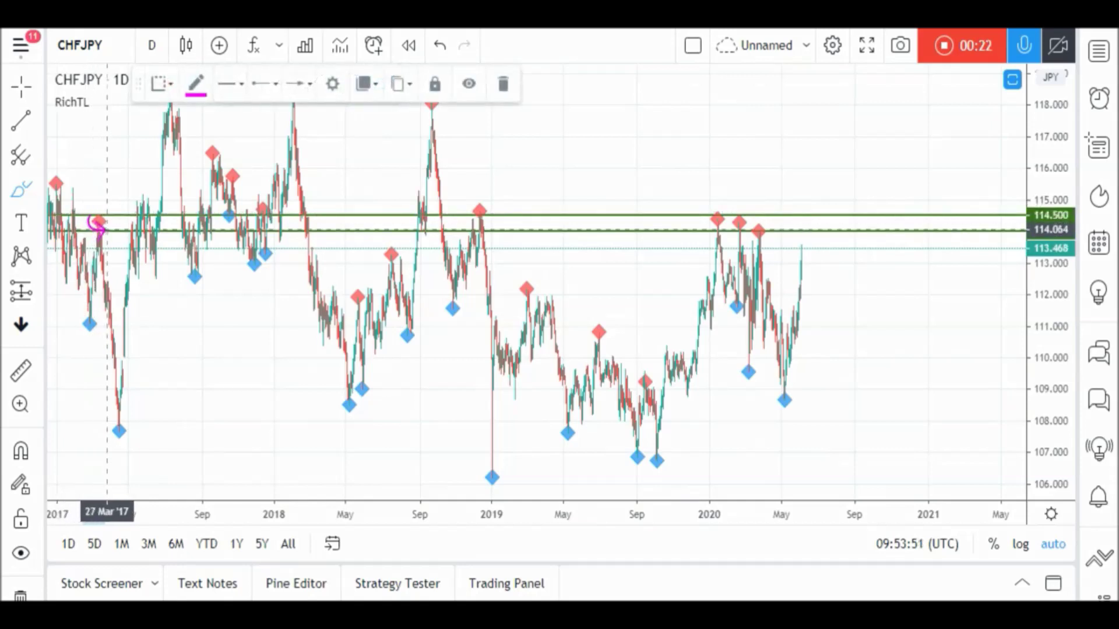
left_click_drag(231, 214, 214, 227)
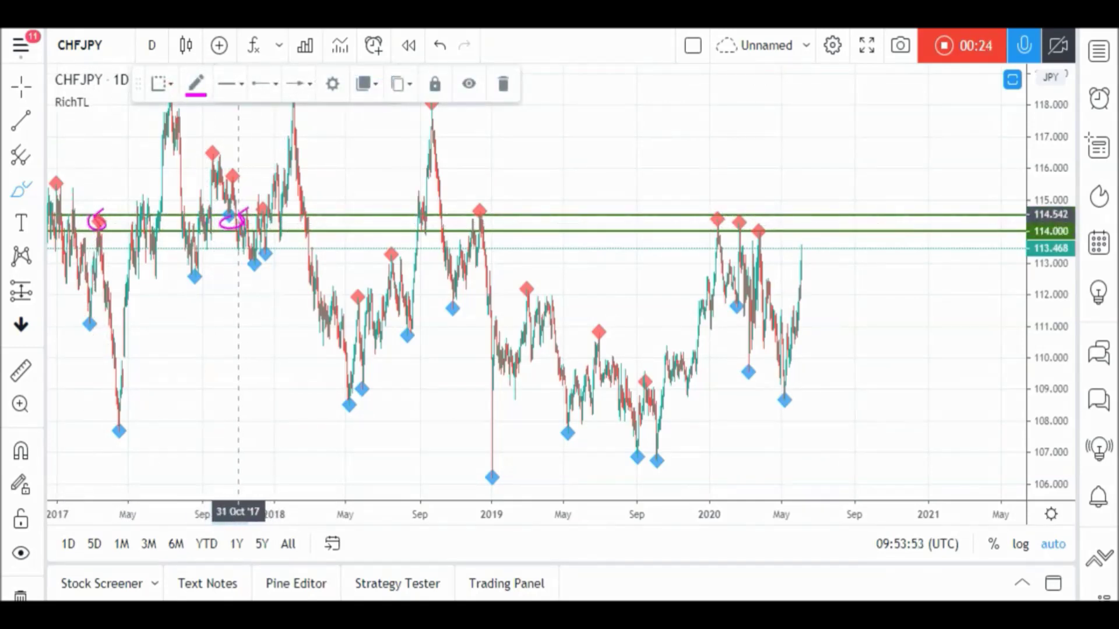
left_click_drag(462, 214, 468, 222)
mouse_move(728, 217)
left_mouse_down()
mouse_move(693, 225)
mouse_move(735, 217)
left_mouse_up()
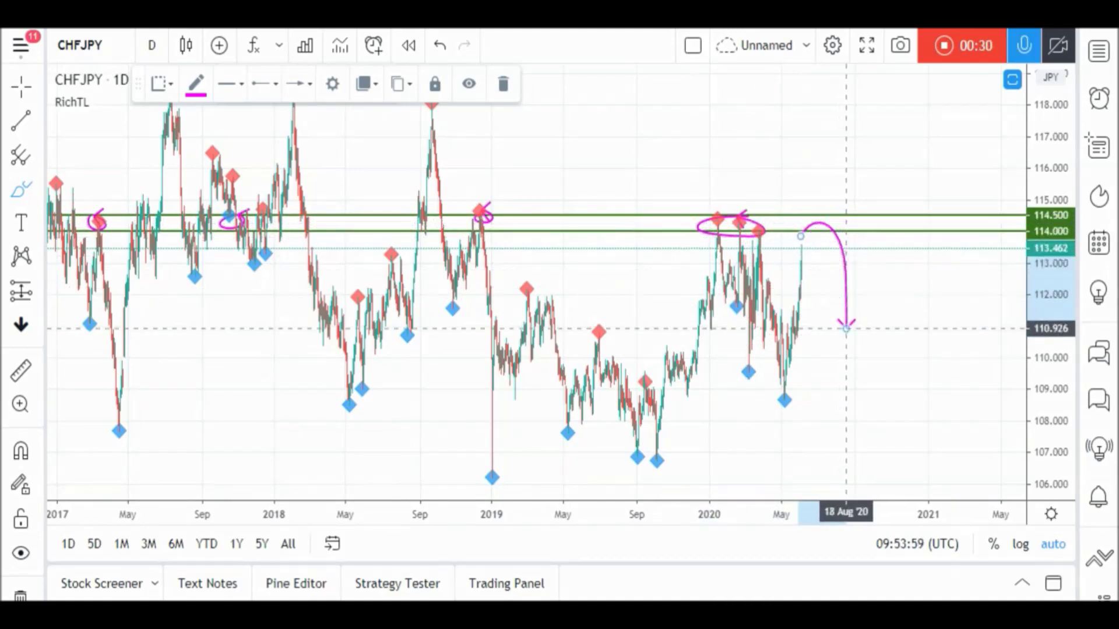
Undo all the brush strokes on the daily CHFJPY chart.
key("ctrl+z")
key("ctrl+z")
key("ctrl+z")
key("ctrl+z")
key("ctrl+z")
key("ctrl+z")
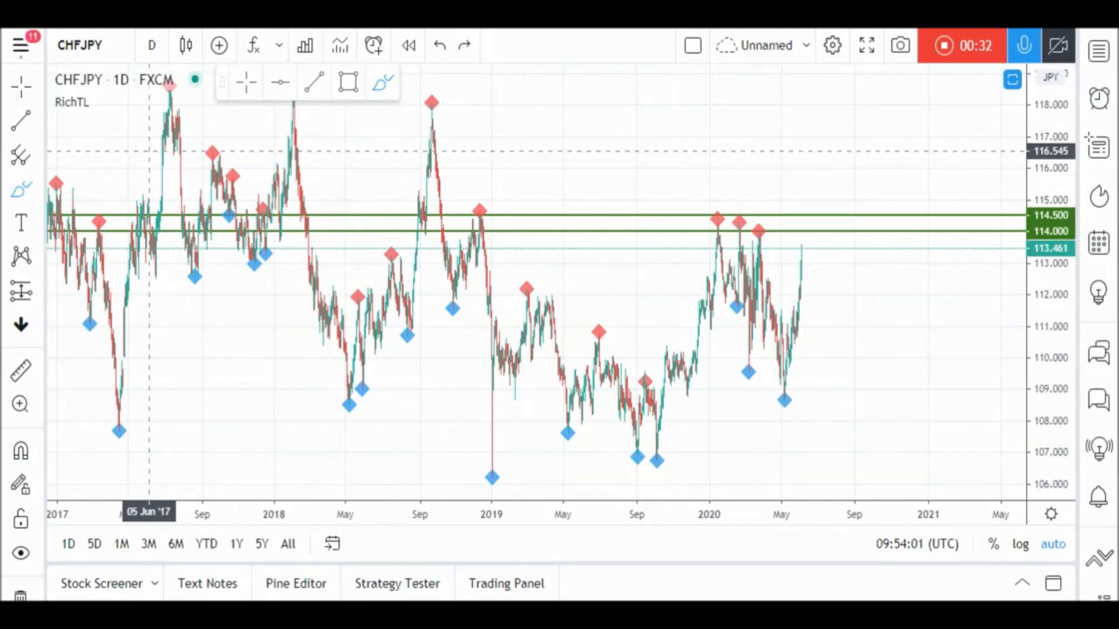
Switch the CHFJPY chart to the 30-minute timeframe.
left_click(151, 45)
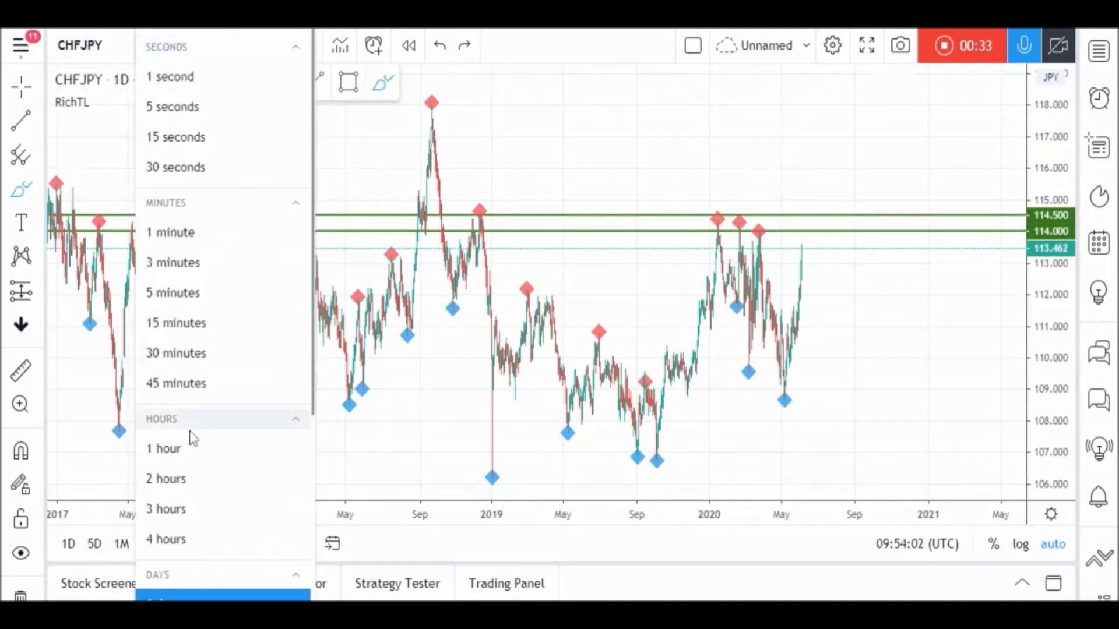
left_click(185, 353)
key("Escape")
left_click_drag(873, 192, 775, 240)
scroll(855, 220, "down", 2)
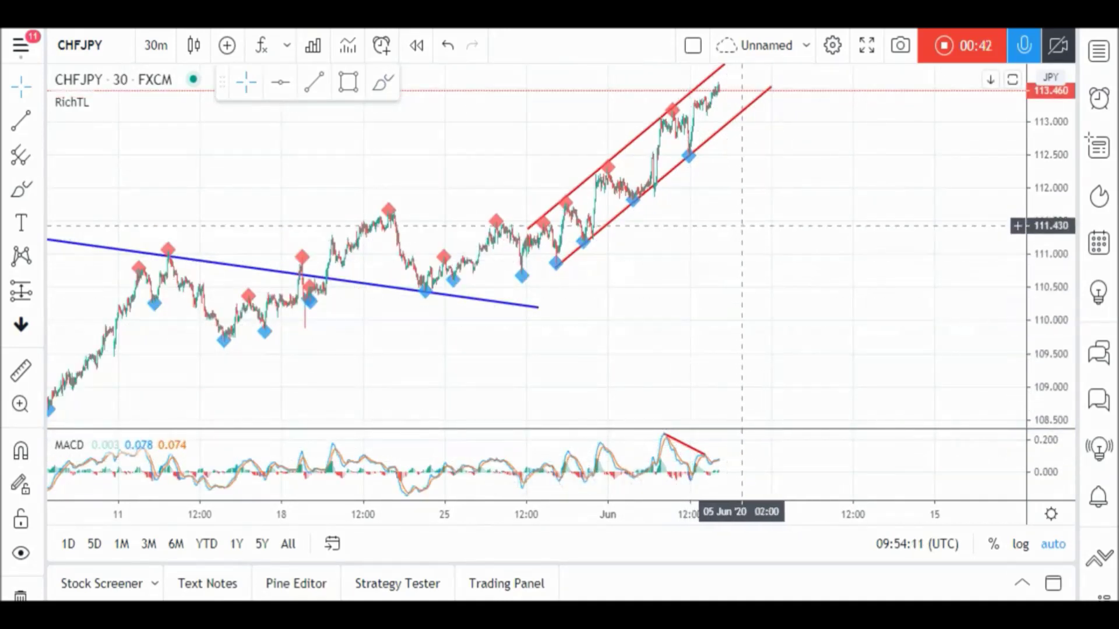
Trace the price swings inside the red rising channel with the Brush, and undo the stroke.
left_click(381, 84)
mouse_move(554, 265)
left_mouse_down()
mouse_move(560, 201)
mouse_move(585, 240)
mouse_move(614, 153)
mouse_move(646, 194)
mouse_move(675, 106)
mouse_move(683, 137)
mouse_move(713, 96)
left_mouse_up()
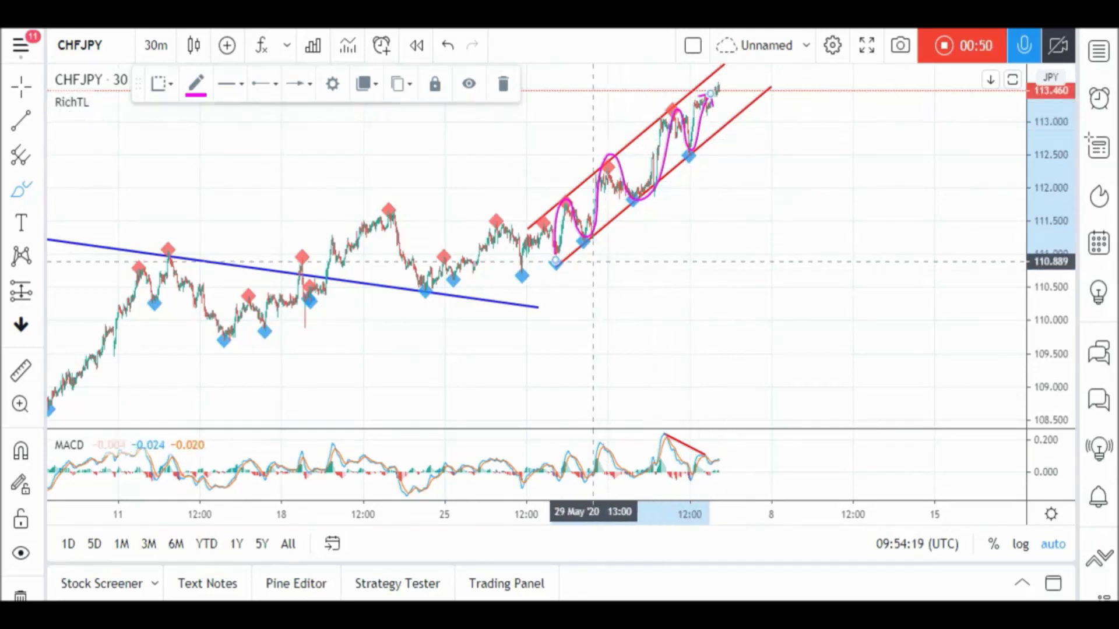
key("ctrl+z")
Sketch a pullback and rebound at the red channel's lower line, a long drop through it, and a horizontal arrow at the breakout.
left_click_drag(719, 87, 728, 109)
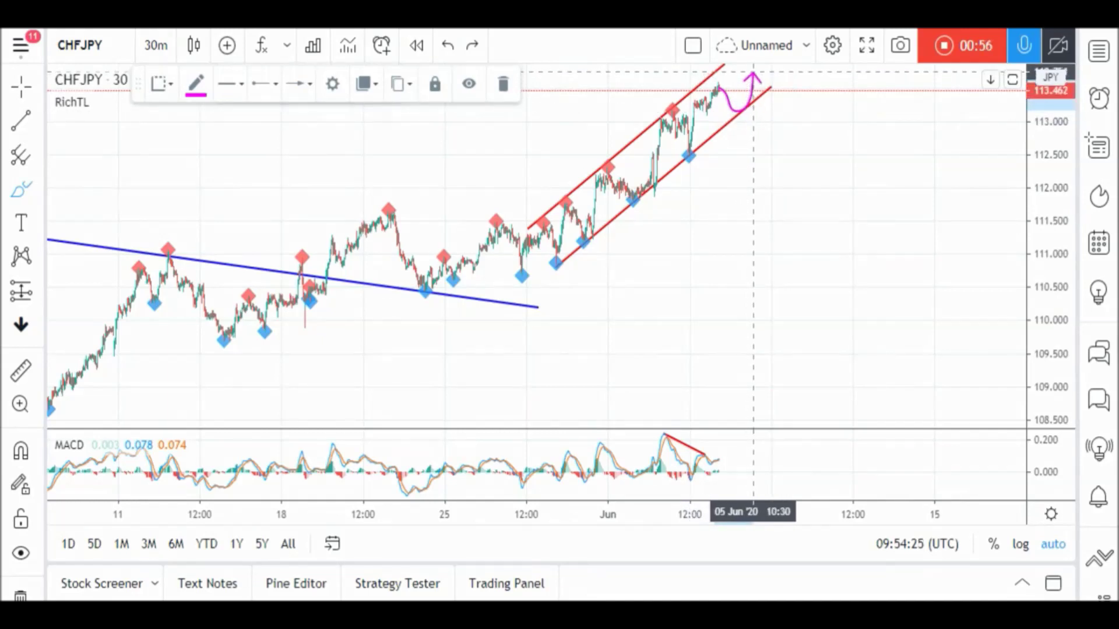
left_click_drag(771, 76, 782, 266)
left_click_drag(729, 114, 793, 114)
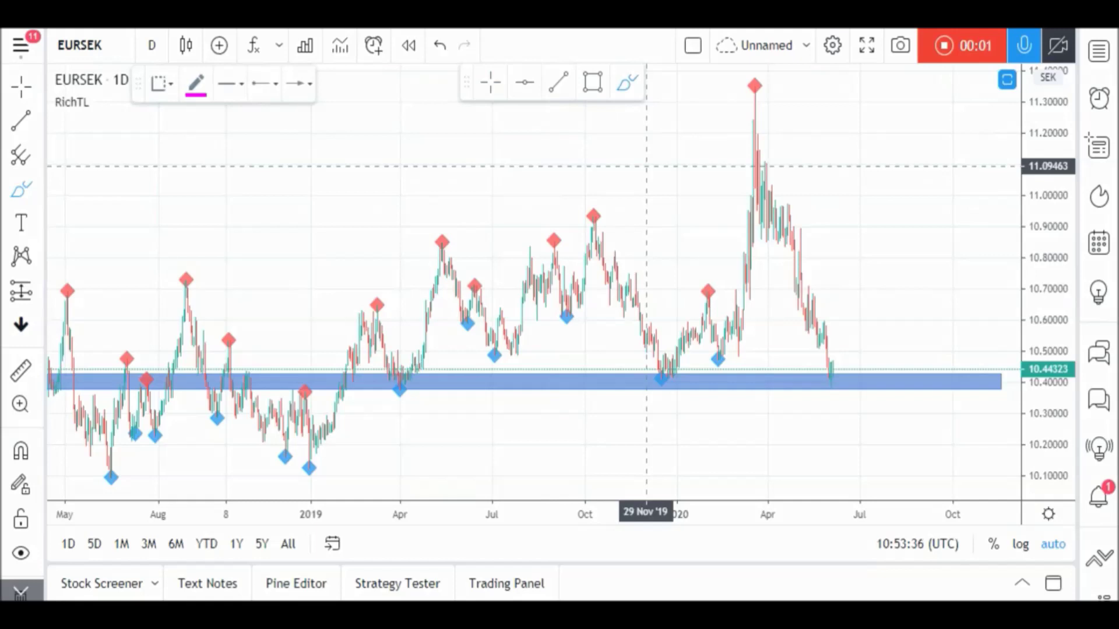
Circle with the Brush the four earlier price reactions at the blue zone on the daily EURSEK chart.
mouse_move(666, 359)
left_mouse_down()
mouse_move(654, 358)
mouse_move(676, 377)
mouse_move(670, 357)
left_mouse_up()
mouse_move(408, 372)
left_mouse_down()
mouse_move(387, 385)
mouse_move(412, 368)
left_mouse_up()
mouse_move(303, 375)
left_mouse_down()
mouse_move(291, 398)
mouse_move(296, 374)
left_mouse_up()
mouse_move(153, 370)
left_mouse_down()
mouse_move(163, 394)
mouse_move(153, 368)
left_mouse_up()
Sketch a rising arrow and a falling arrow from the current EURSEK price, undoing both.
mouse_move(834, 373)
left_mouse_down()
mouse_move(892, 327)
mouse_move(892, 260)
left_mouse_up()
key("ctrl+z")
mouse_move(836, 369)
left_mouse_down()
mouse_move(860, 374)
mouse_move(872, 433)
mouse_move(915, 377)
mouse_move(952, 481)
left_mouse_up()
key("ctrl+z")
key("ctrl+z")
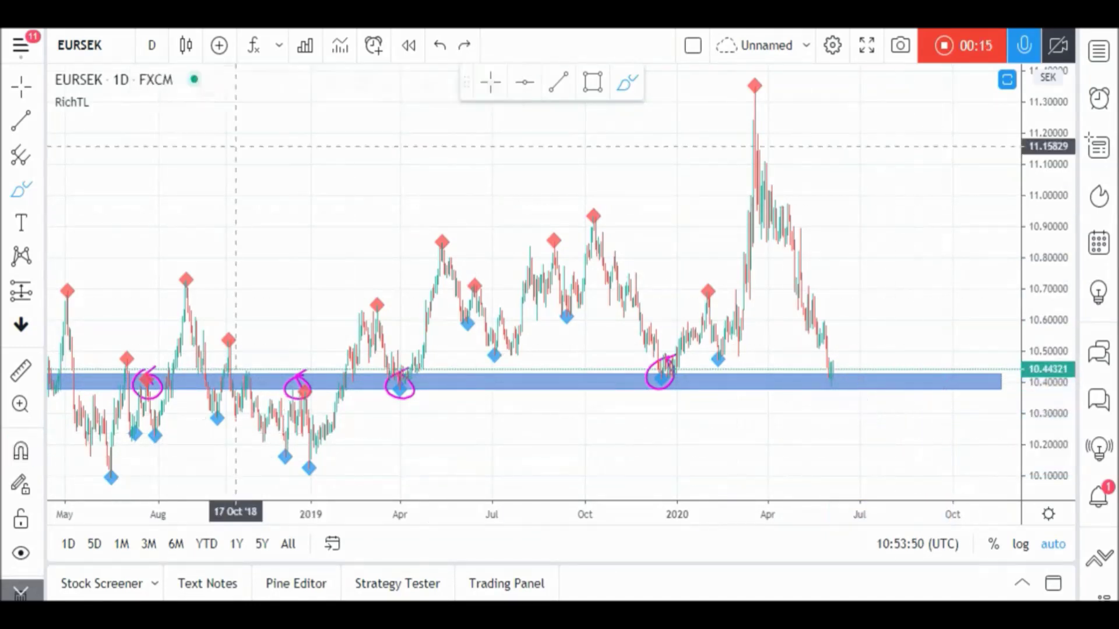
Switch the EURSEK chart to the 4-hour timeframe.
left_click(152, 45)
left_click(175, 537)
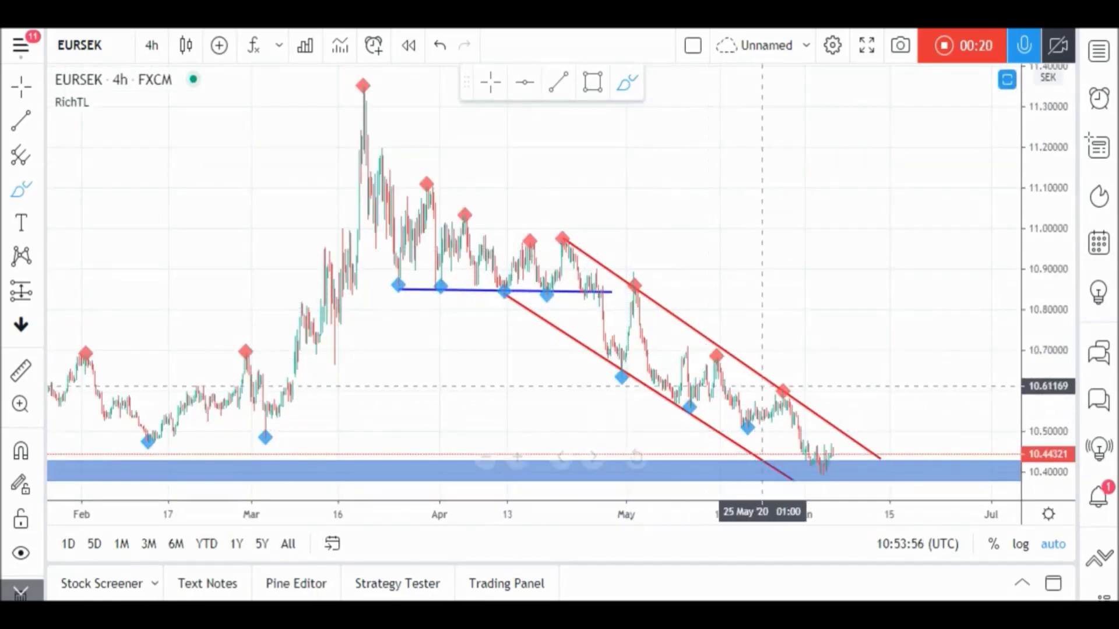
Draw a rectangle from the late-May peak spanning about 10.574 to 10.605, and sketch a brush arrow rising through it from the current price.
left_click(592, 82)
left_click_drag(781, 389, 904, 401)
left_click(627, 82)
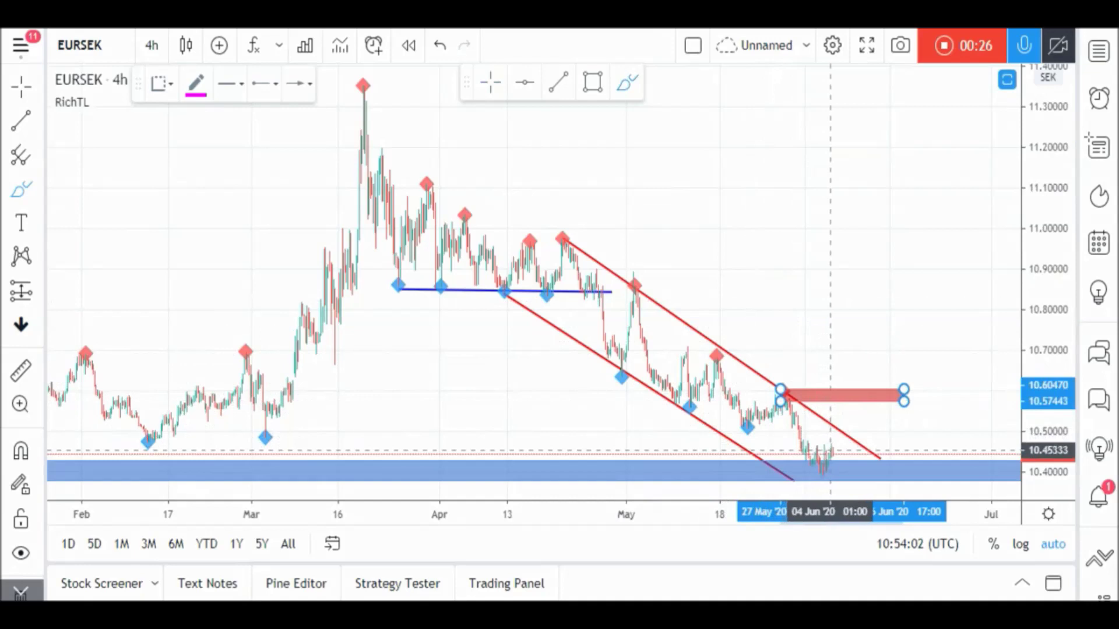
left_click_drag(837, 450, 863, 396)
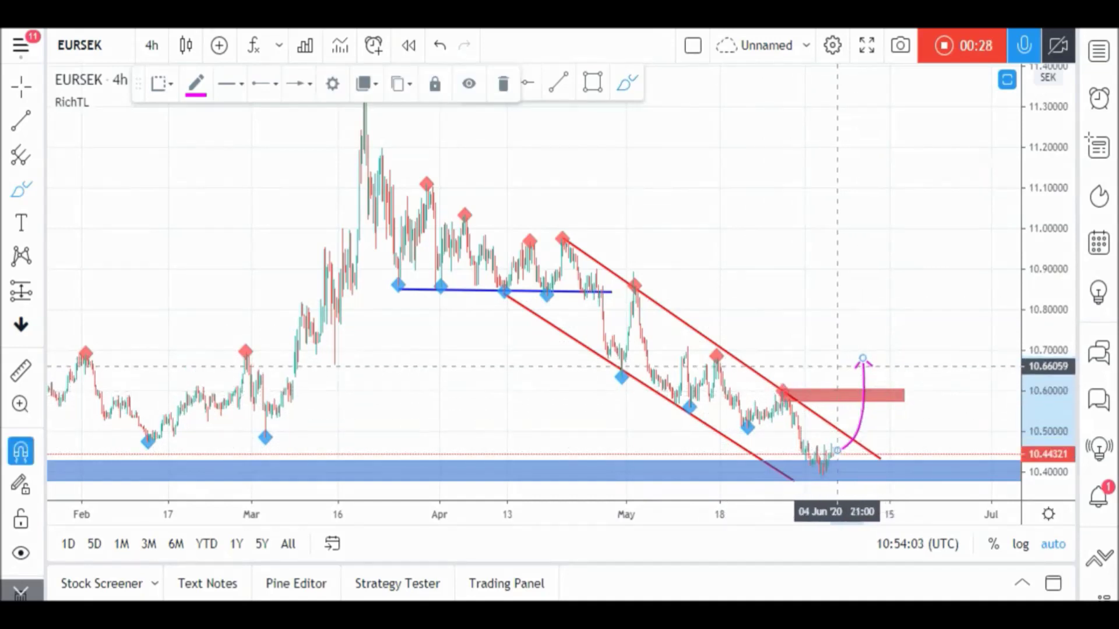
Undo the rectangle and rising arrow on the 4-hour EURSEK chart, and sketch a small brush arrow arching down to the blue zone.
key("ctrl+z")
key("ctrl+z")
left_click_drag(831, 458, 833, 441)
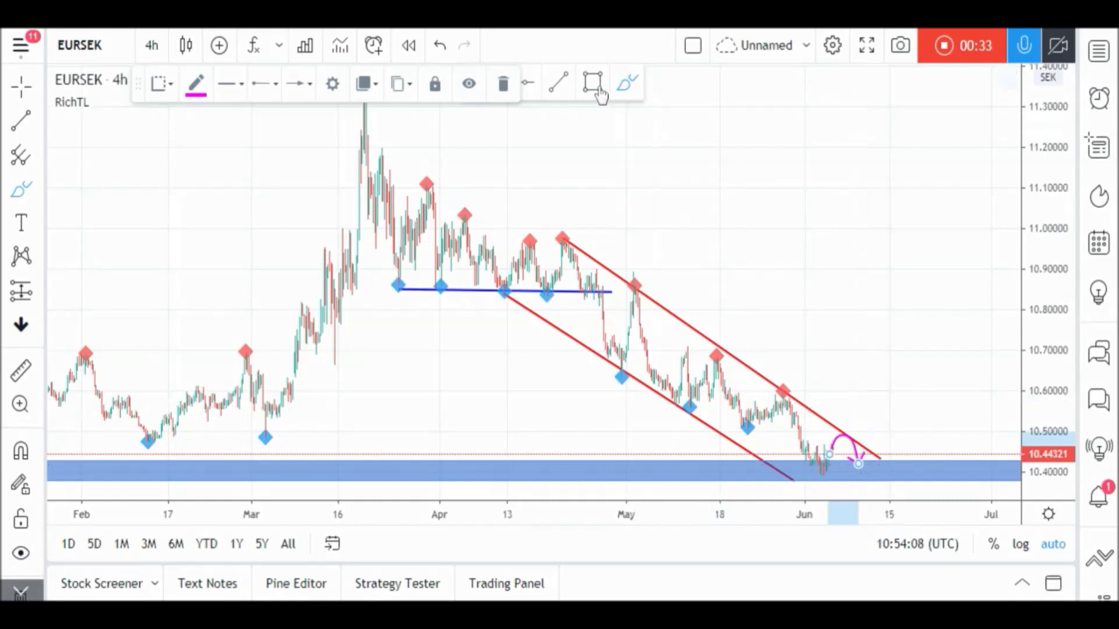
Draw a rectangle spanning about 10.486 to 10.514 from 4 June, add a rising brush stroke from the arch, and undo these sketches.
left_click(592, 82)
mouse_move(838, 426)
left_mouse_down()
mouse_move(885, 442)
mouse_move(932, 437)
left_mouse_up()
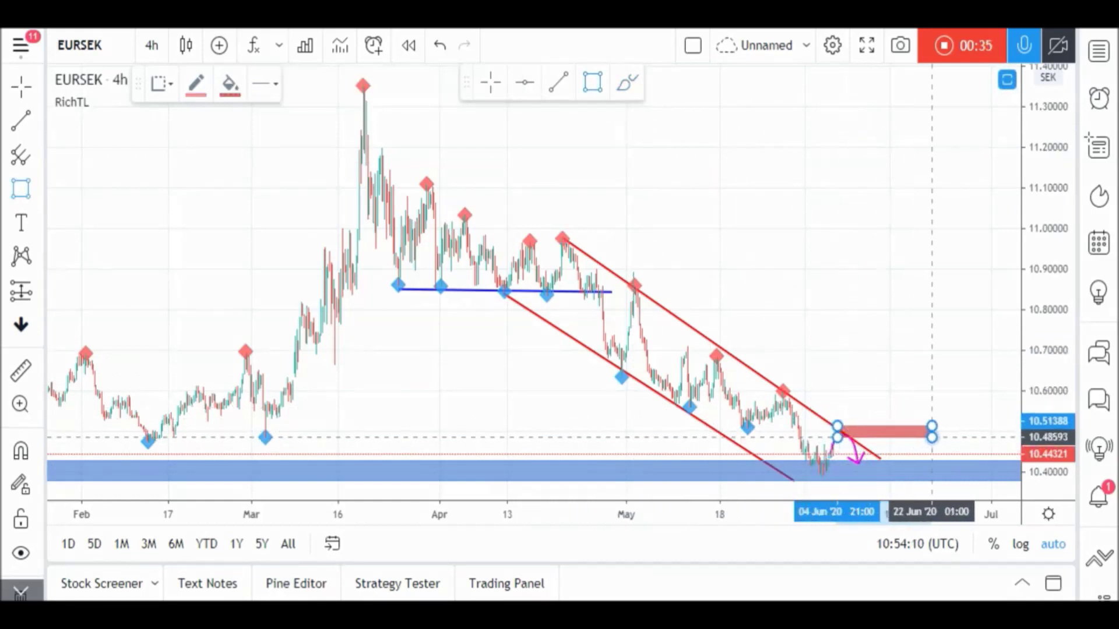
left_click(627, 82)
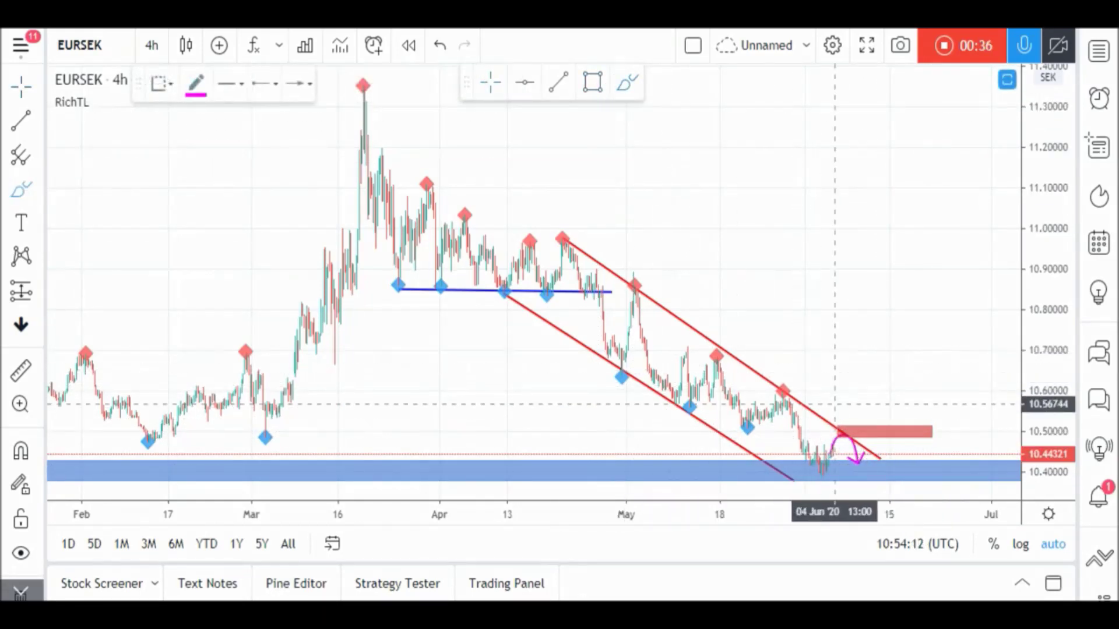
left_click_drag(859, 465, 904, 387)
key("ctrl+z")
key("ctrl+z")
key("ctrl+z")
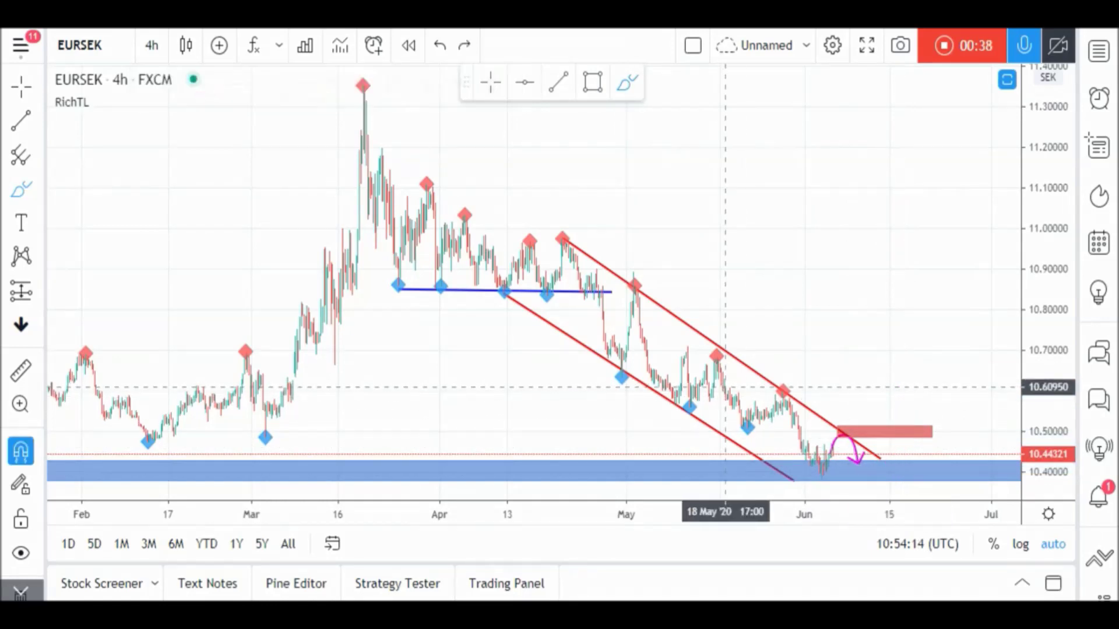
Switch the EURSEK chart to the 30-minute timeframe and bring back the MACD pane beneath the price chart.
left_click(155, 45)
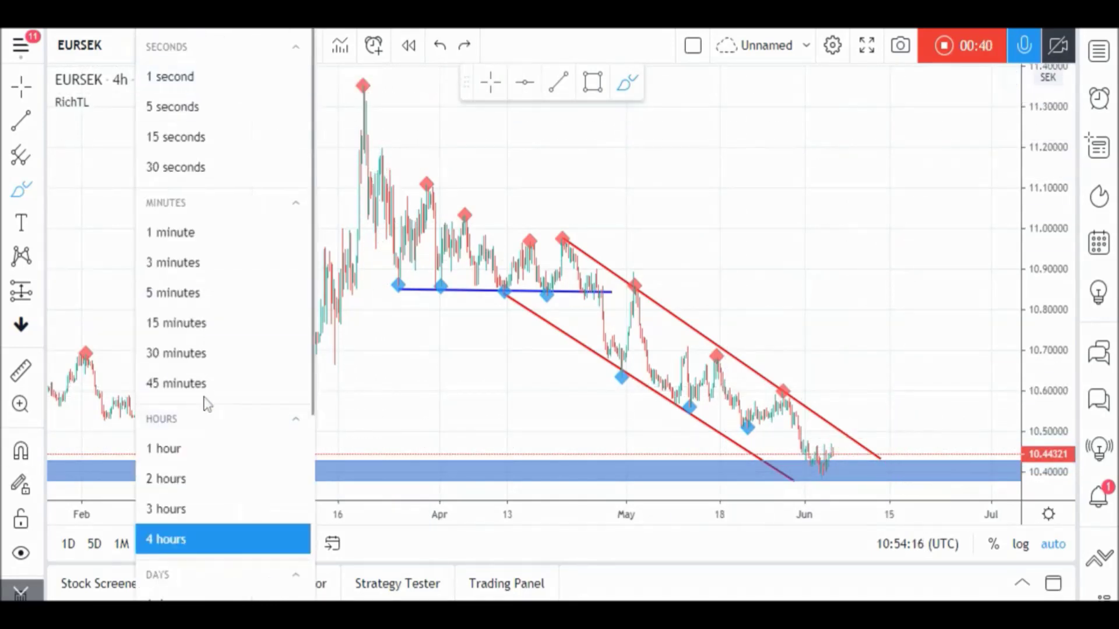
left_click(205, 367)
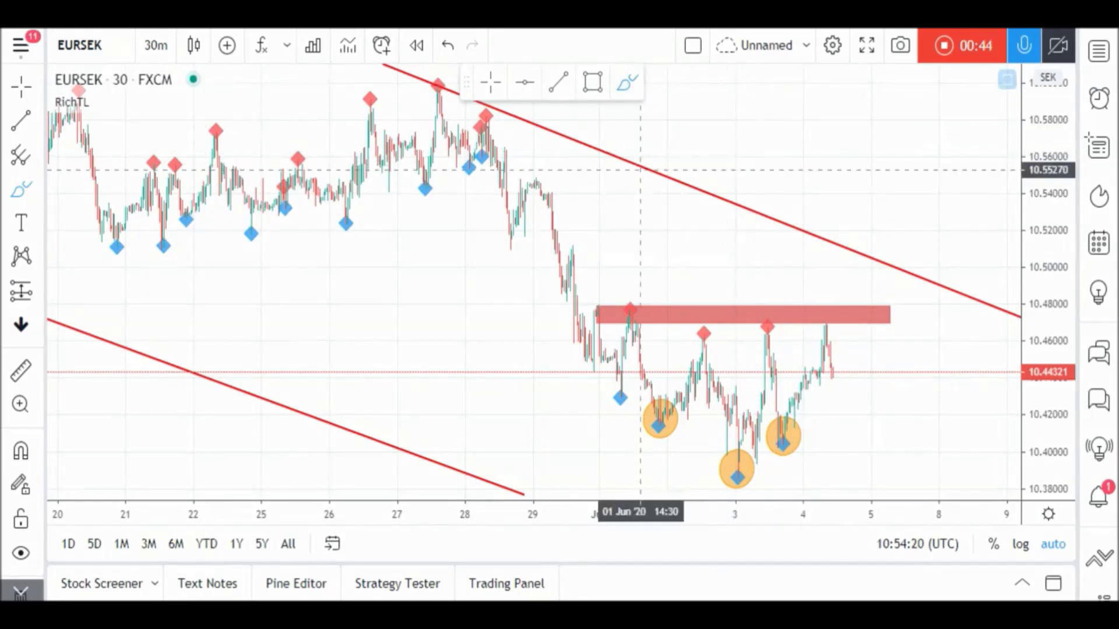
key("Escape")
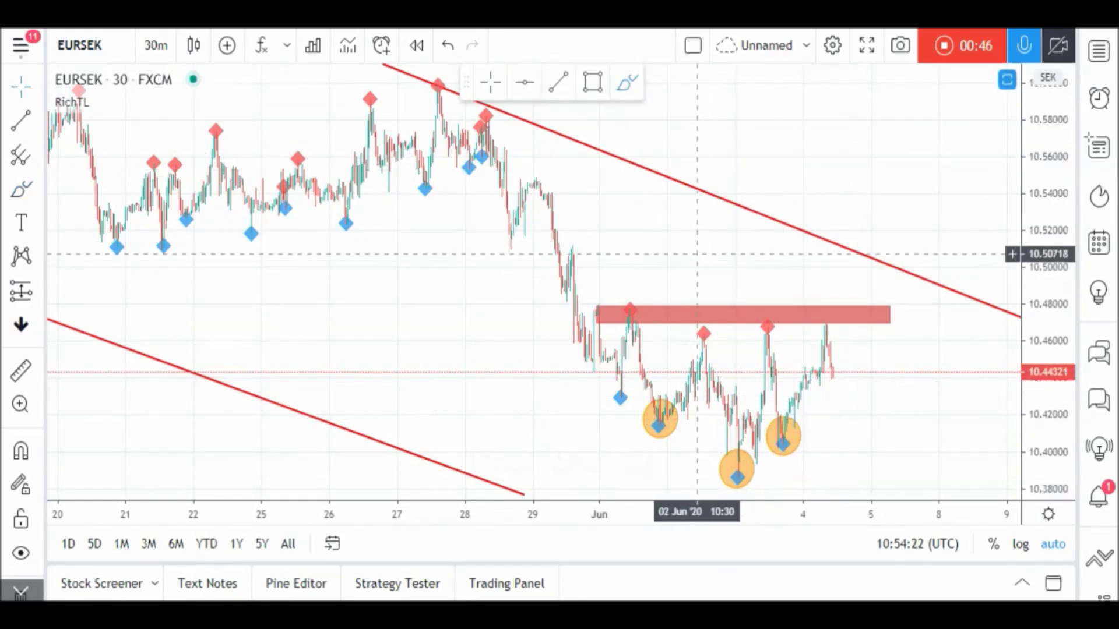
left_click_drag(607, 223, 606, 223)
double_click(606, 222)
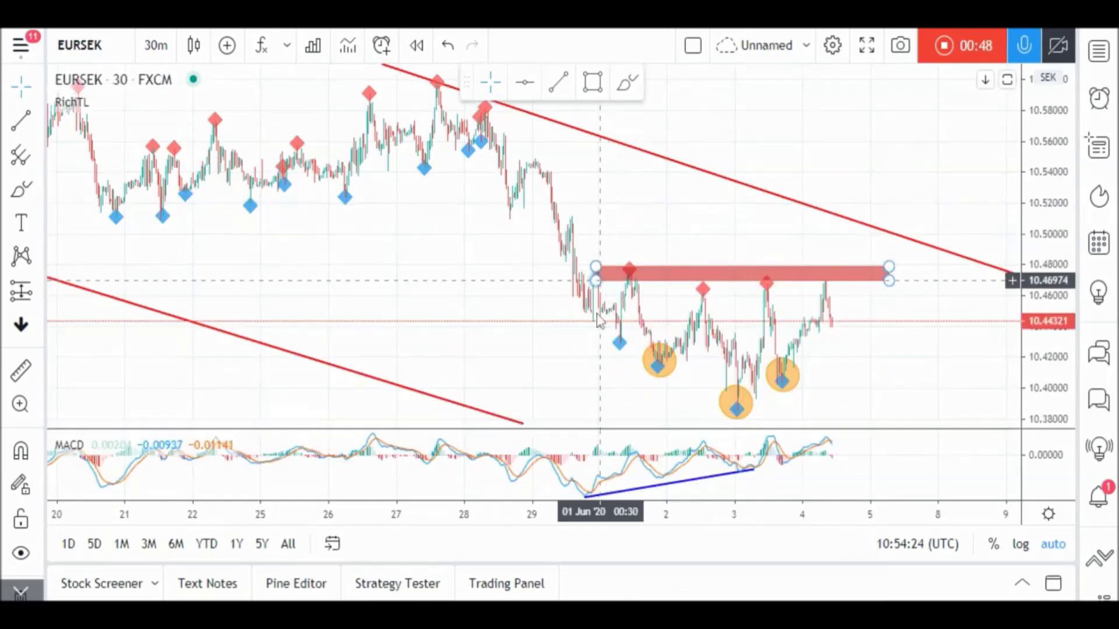
left_click_drag(697, 219, 621, 220)
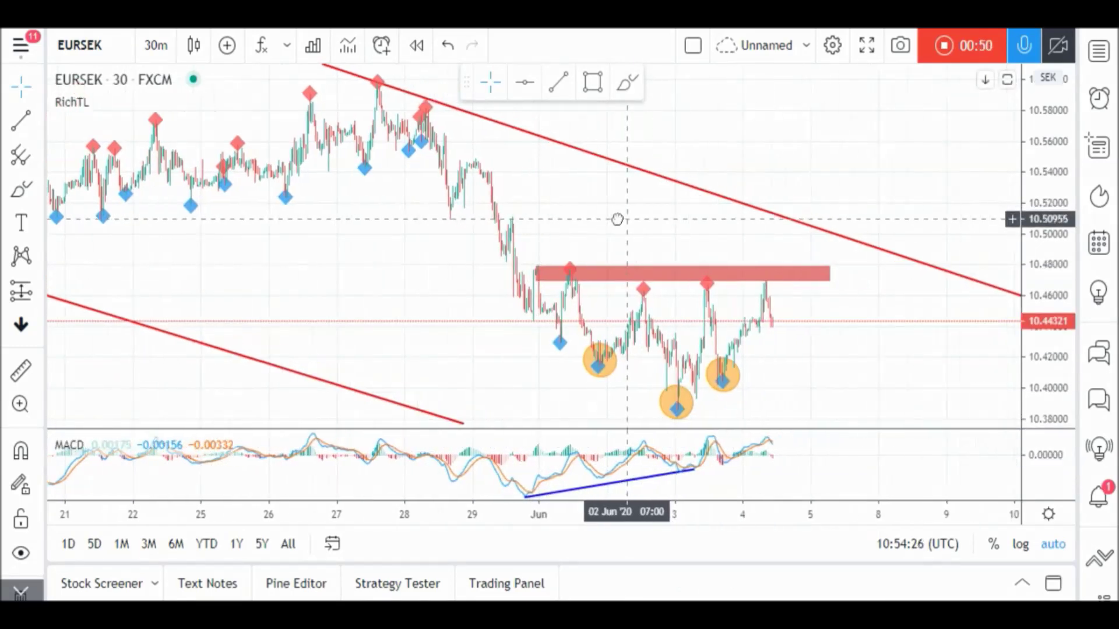
Sketch a brush arrow rising from the current EURSEK price through the red zone to about 10.49, and undo it.
left_click(627, 81)
left_click_drag(760, 326, 791, 256)
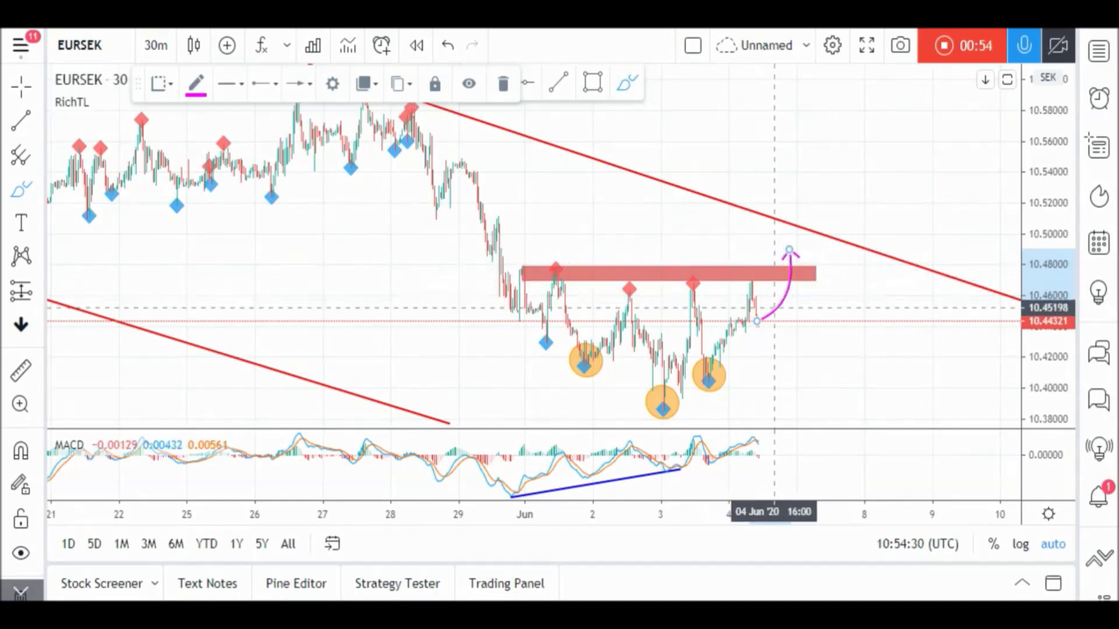
key("ctrl+z")
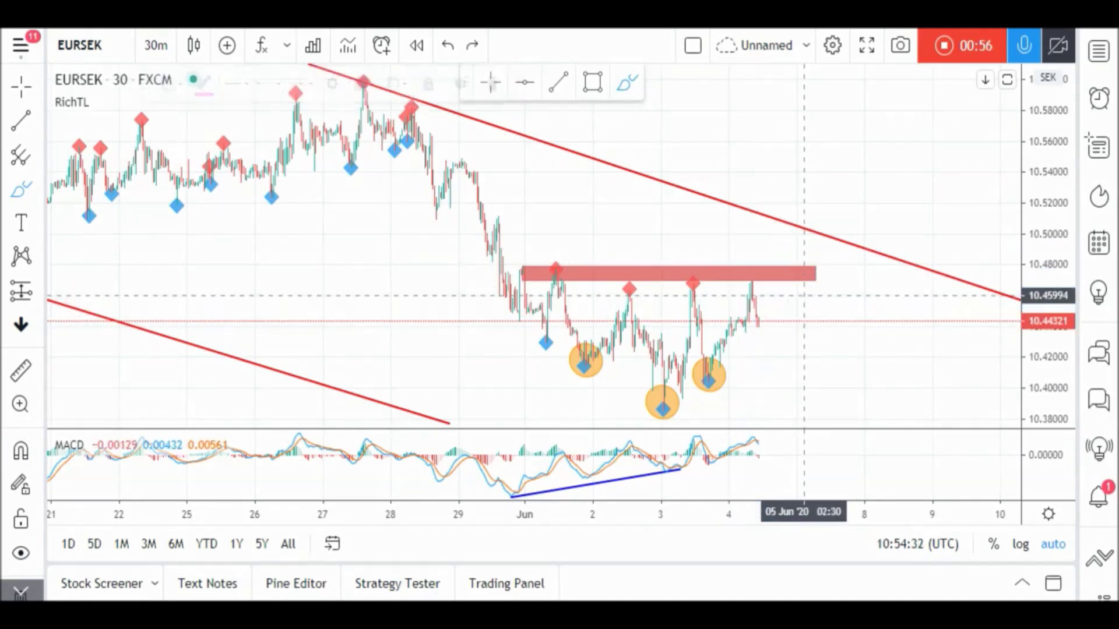
Sketch a brush path from the current EURSEK price up to the descending trendline, back down to about 10.43, and up again.
mouse_move(757, 321)
left_mouse_down()
mouse_move(790, 228)
mouse_move(851, 260)
mouse_move(873, 336)
mouse_move(907, 333)
left_mouse_up()
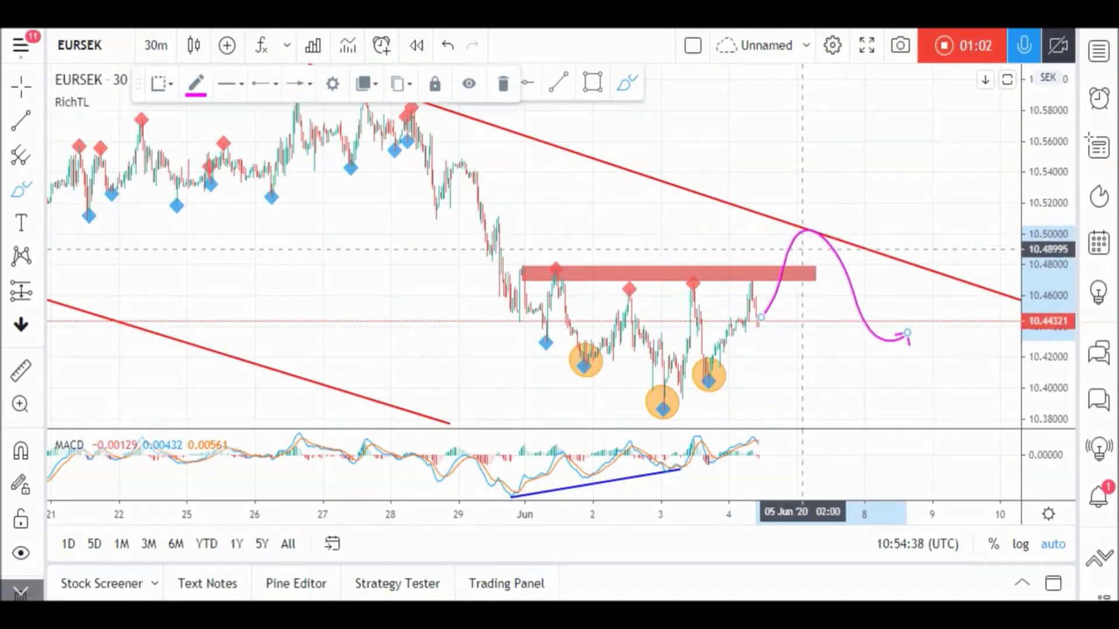
mouse_move(907, 334)
left_mouse_down()
mouse_move(928, 195)
mouse_move(922, 126)
left_mouse_up()
left_click_drag(765, 227, 964, 226)
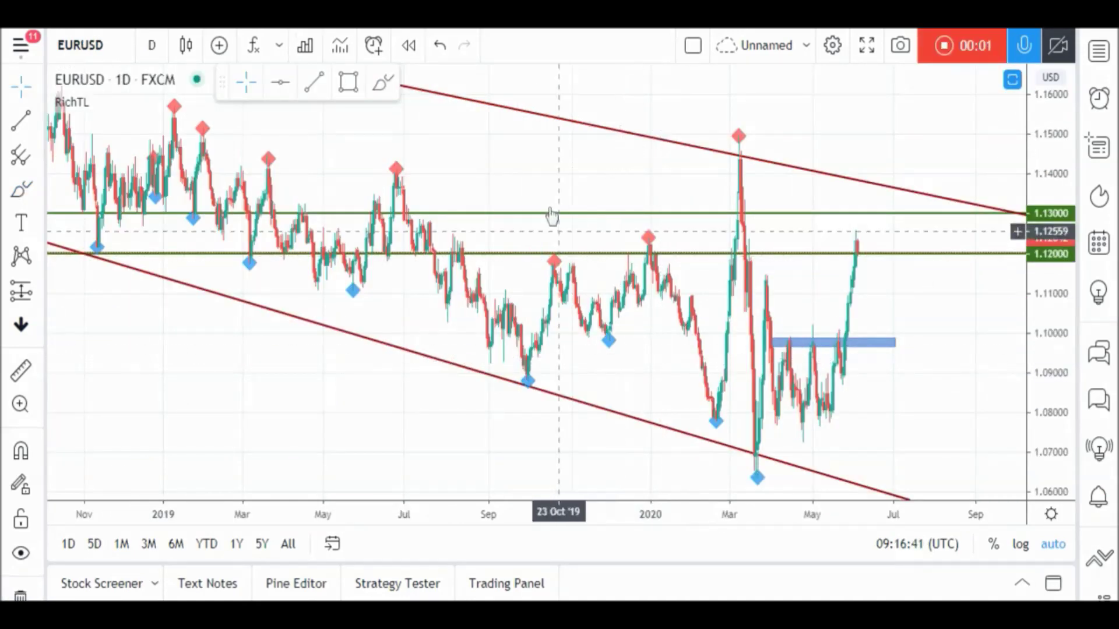
Sketch a brush arrow falling from the 1.12000 level to the blue zone on the daily EURUSD chart, and undo it.
left_click(383, 82)
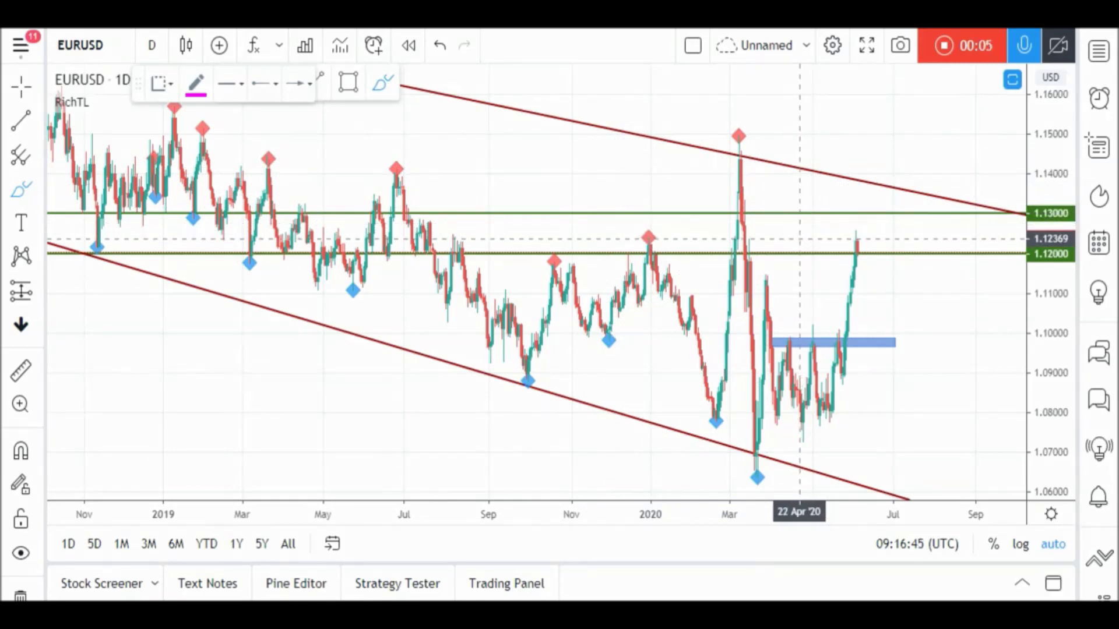
left_click_drag(857, 250, 889, 329)
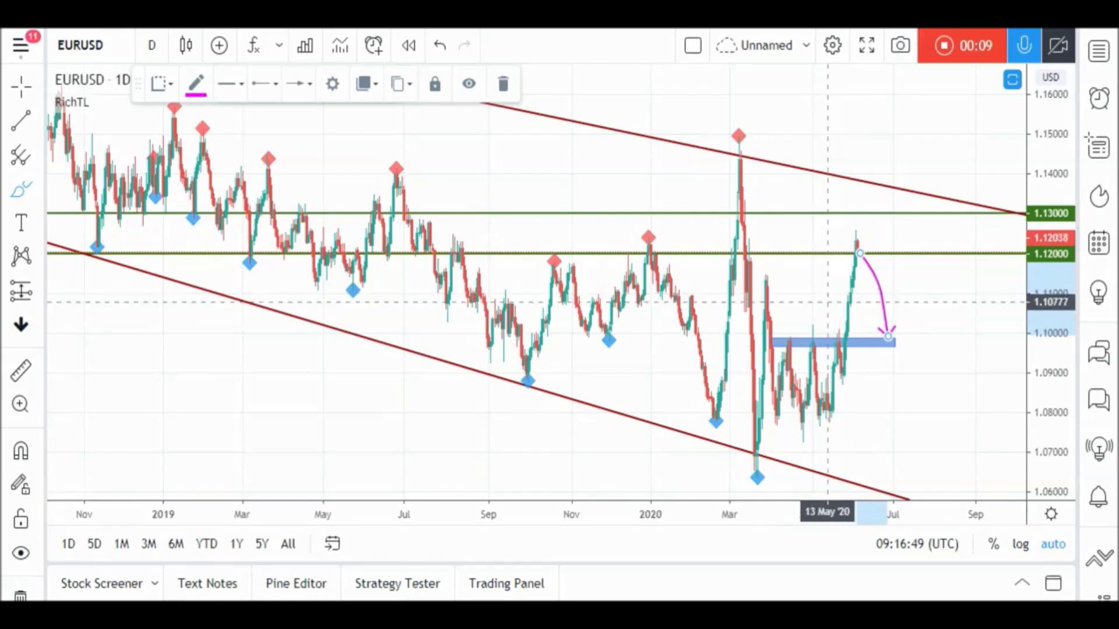
key("ctrl+z")
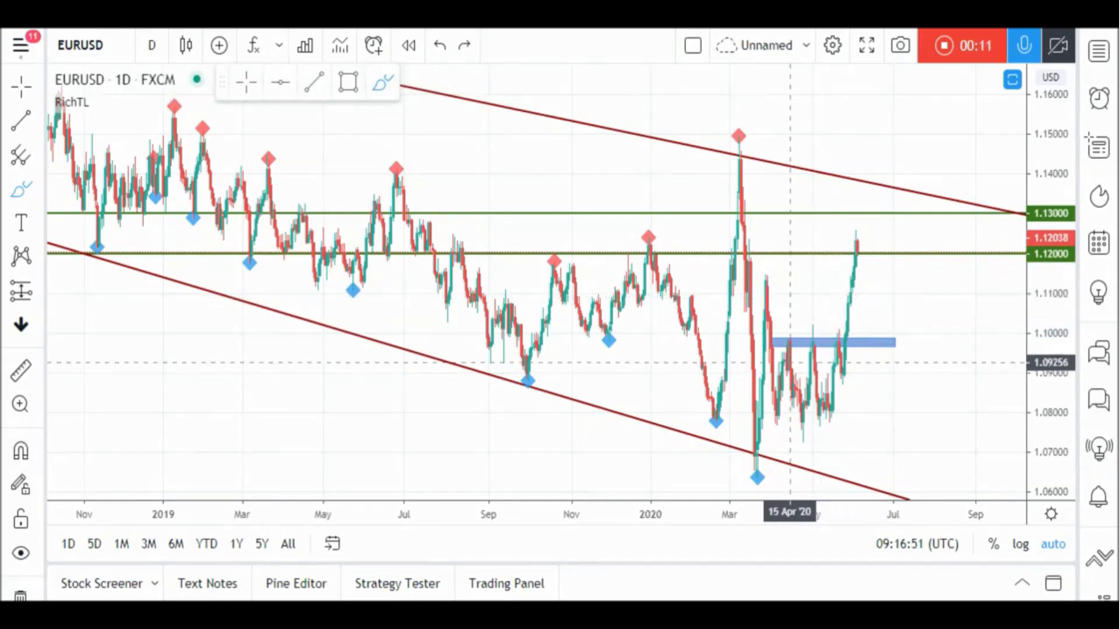
Sketch a brush arrow rising from the 1.12000 level to 1.13000 with a falling stroke beside it, and remove both.
left_click_drag(864, 253, 925, 217)
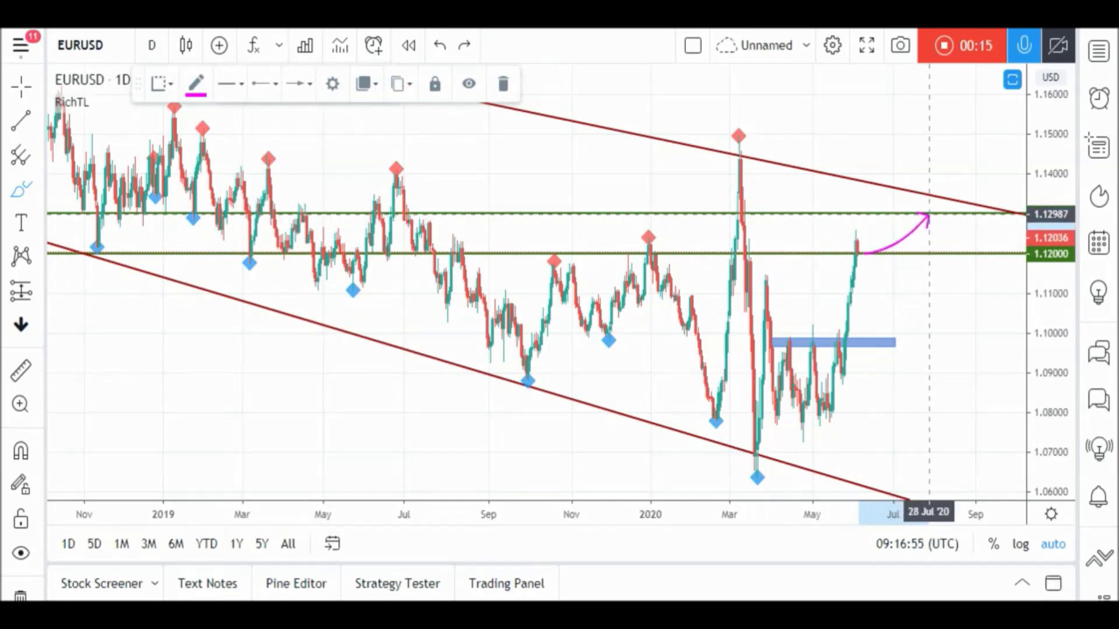
mouse_move(960, 202)
left_mouse_down()
mouse_move(999, 270)
mouse_move(1006, 345)
left_mouse_up()
key("Delete")
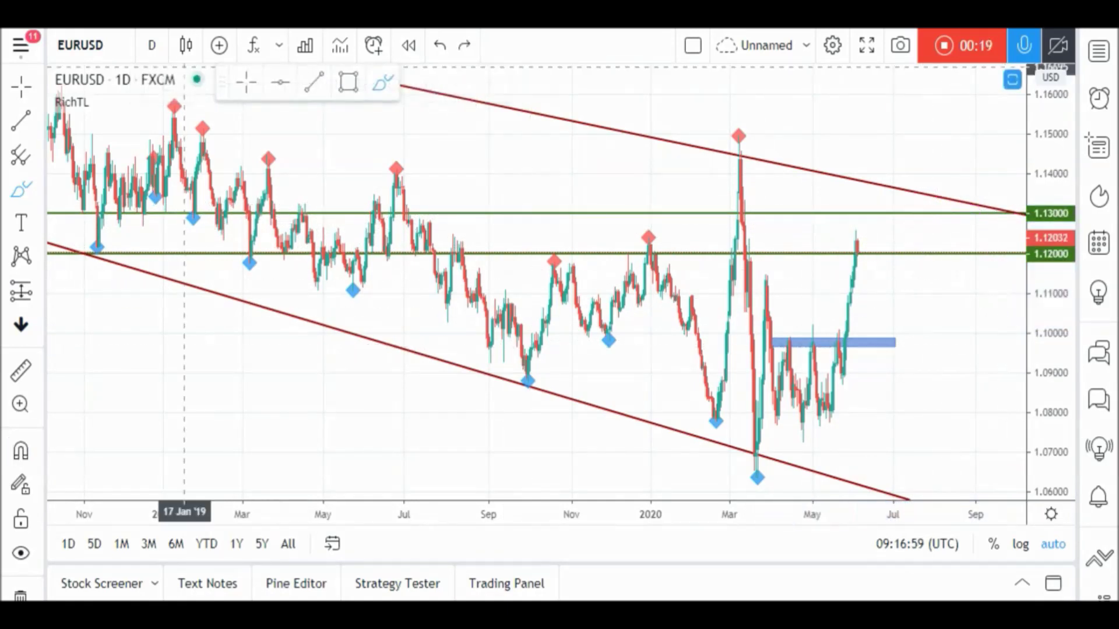
Switch the EURUSD chart to the 30-minute timeframe and bring back the MACD pane beneath the price chart.
left_click(151, 44)
left_click(187, 352)
key("Escape")
left_click_drag(745, 286, 666, 297)
double_click(666, 297)
left_click_drag(727, 274, 691, 274)
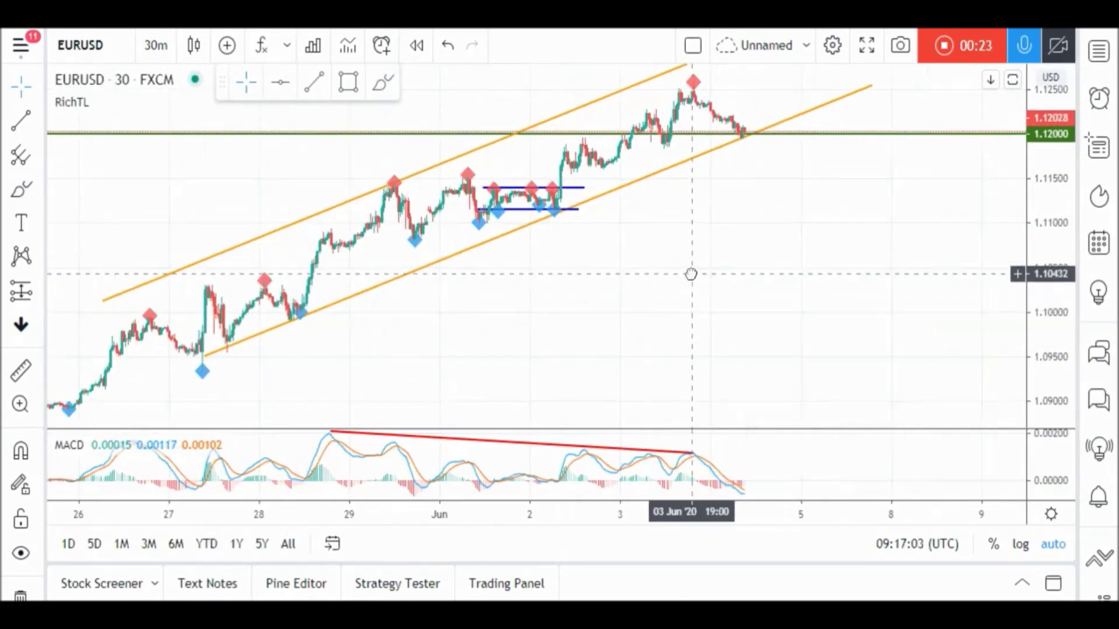
Trace with the Brush the EURUSD rise inside the orange channel from the 27 May low to the 1.12000 level, and undo it.
scroll(702, 291, "down", 2)
left_click_drag(756, 292, 652, 302)
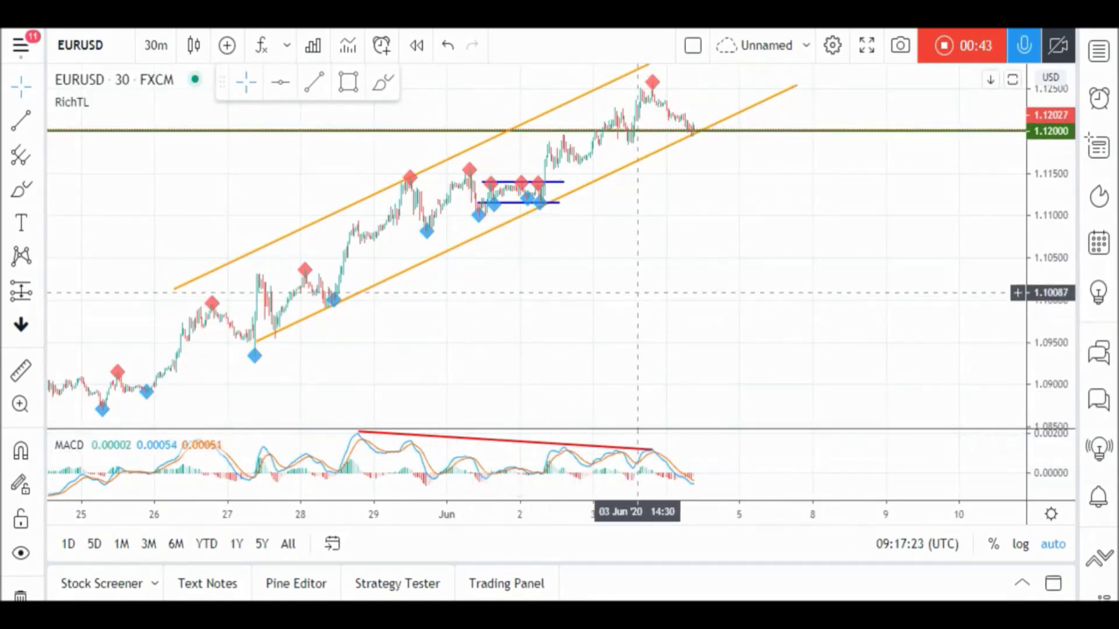
scroll(637, 295, "down", 3)
left_click_drag(714, 233, 680, 247)
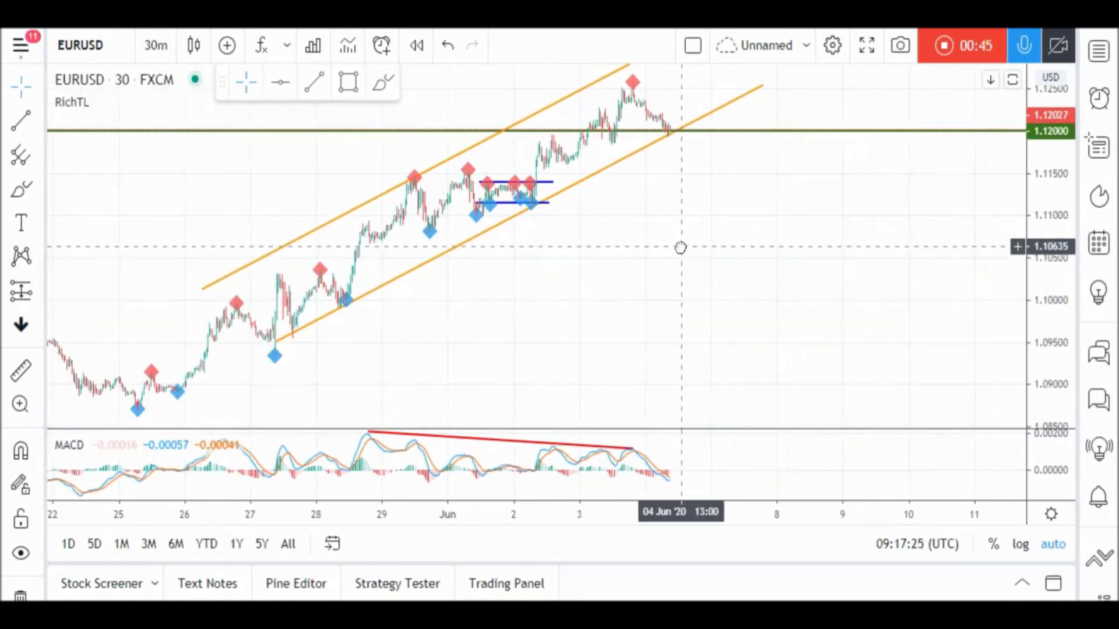
left_click(383, 82)
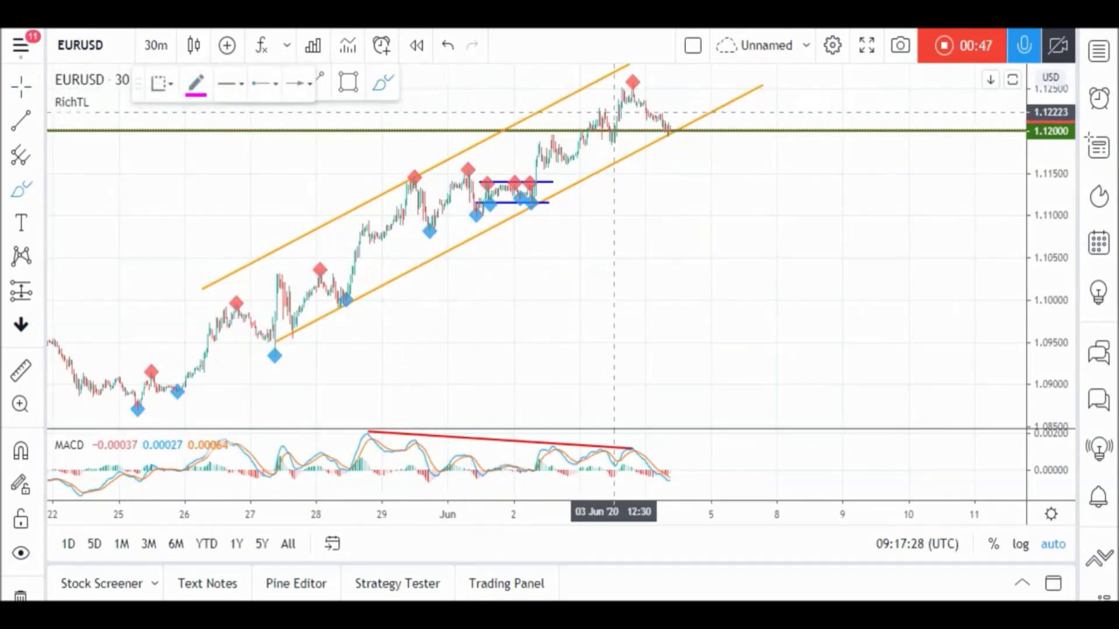
mouse_move(274, 333)
left_mouse_down()
mouse_move(347, 224)
mouse_move(455, 190)
mouse_move(515, 212)
mouse_move(609, 135)
left_mouse_up()
key("ctrl+z")
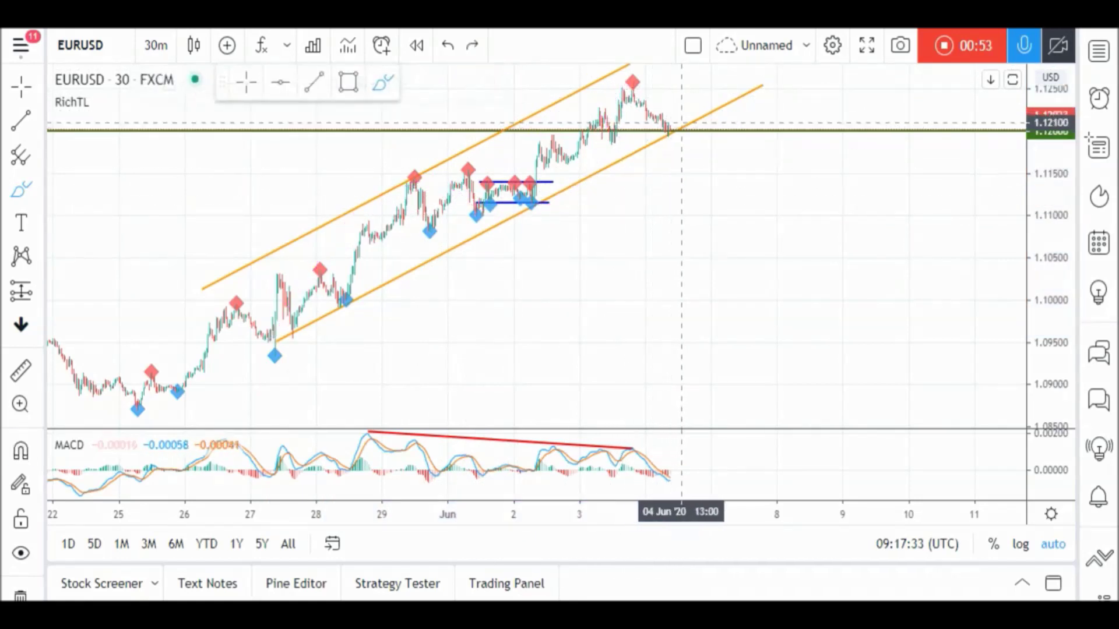
Sketch a brush arrow rising from the channel's lower line at the 1.12000 level, with a falling stroke beside it.
left_click_drag(663, 127, 701, 89)
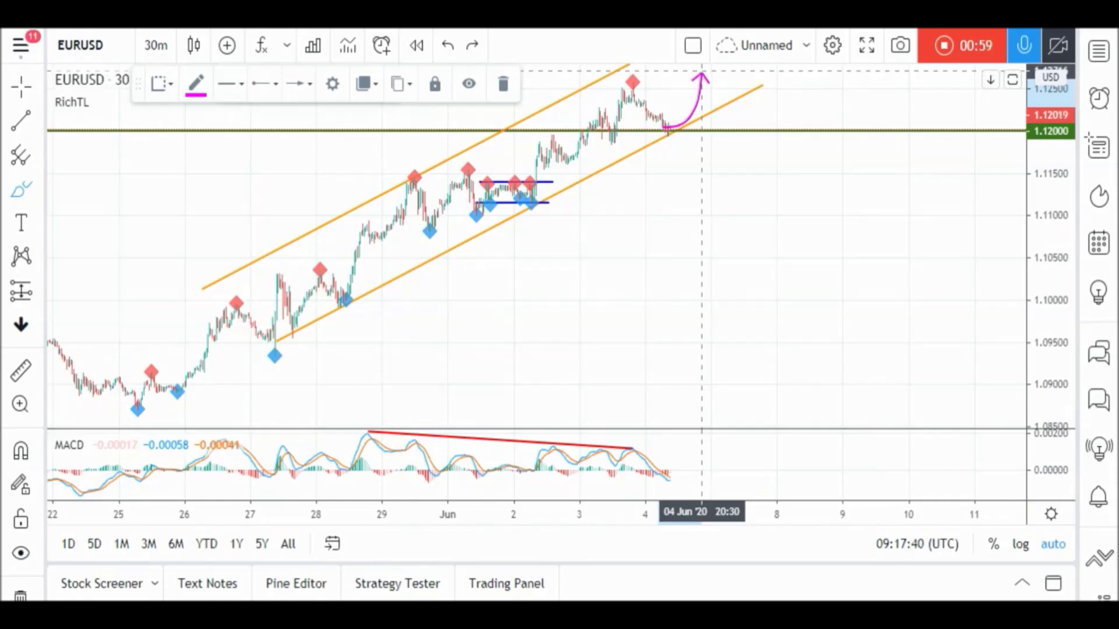
left_click_drag(716, 69, 725, 257)
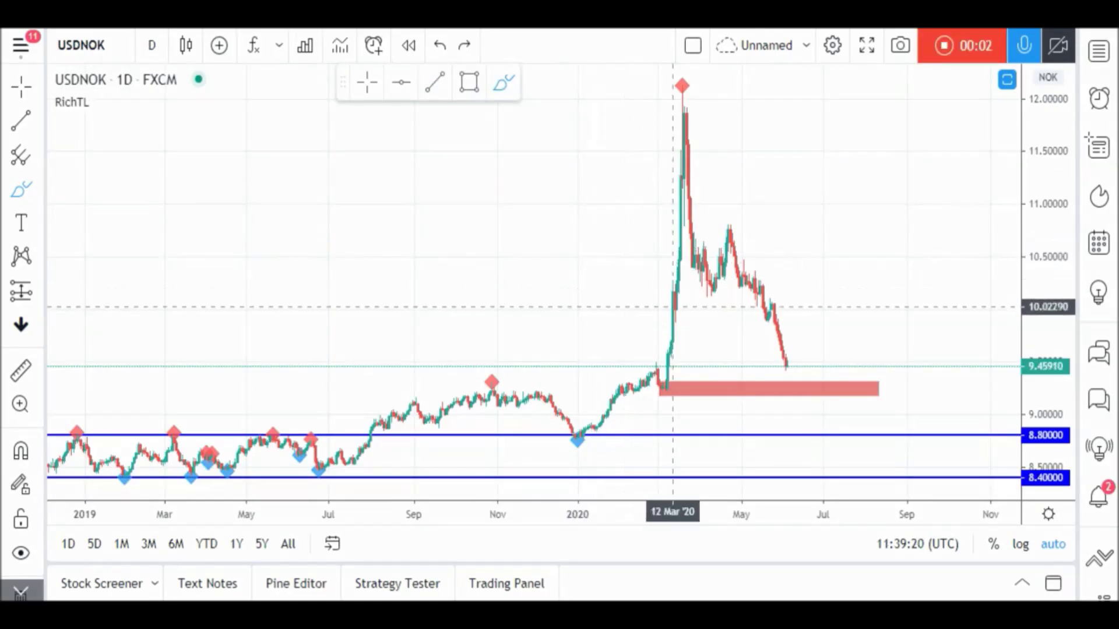
Sketch on the daily USDNOK chart one arrow rebounding from the red zone and another rebounding from just below 8.80000, deleting both.
mouse_move(787, 367)
left_mouse_down()
mouse_move(795, 380)
mouse_move(832, 370)
mouse_move(840, 304)
left_mouse_up()
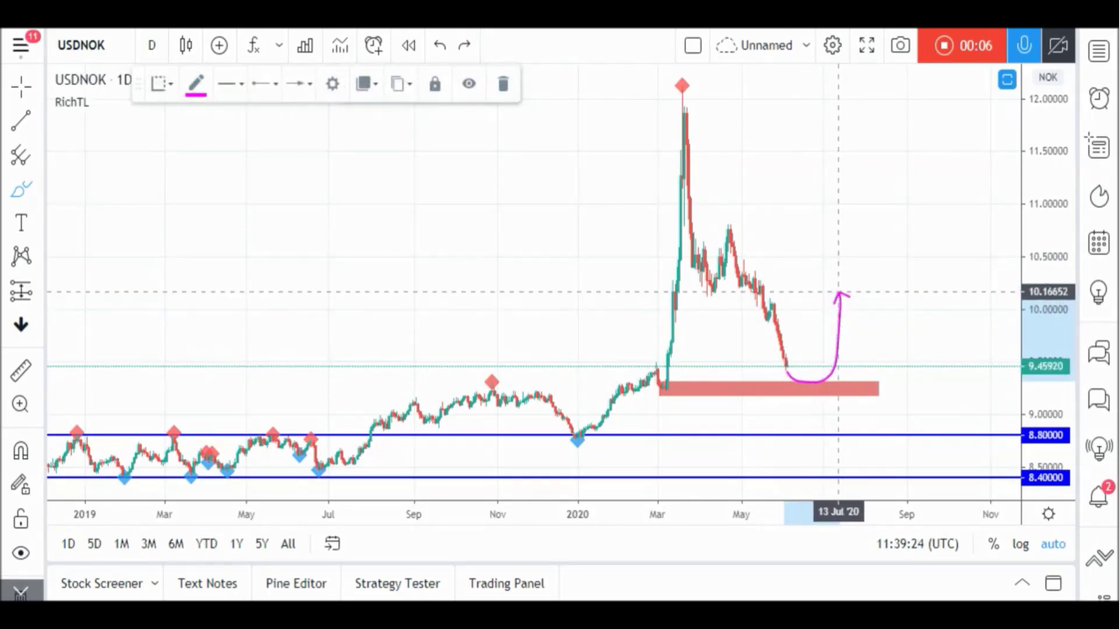
key("Delete")
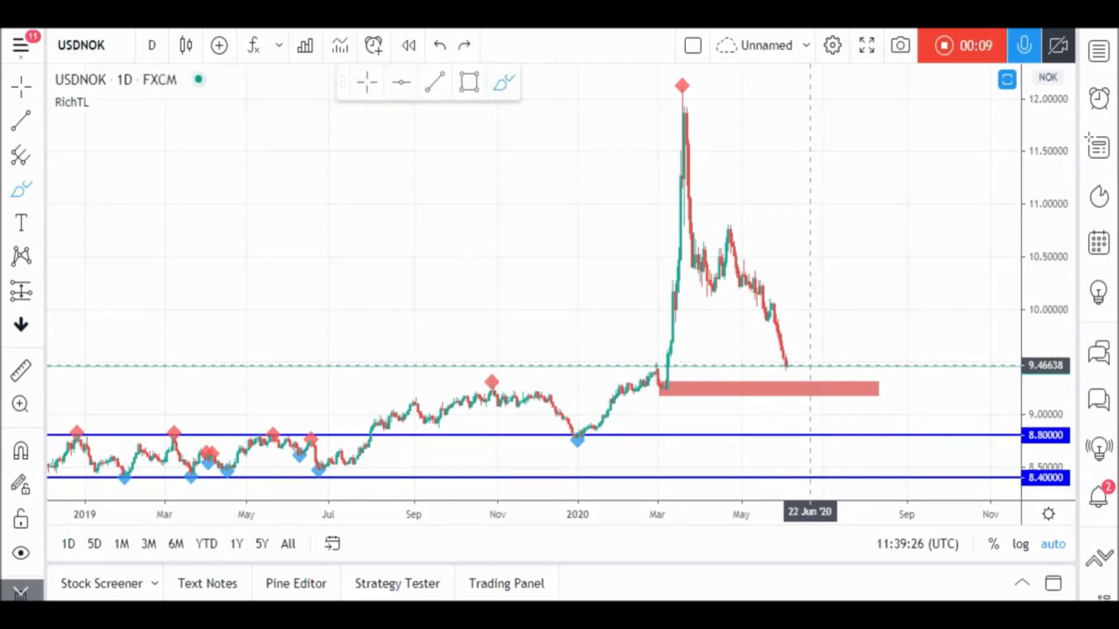
mouse_move(786, 366)
left_mouse_down()
mouse_move(836, 450)
mouse_move(885, 436)
mouse_move(899, 347)
left_mouse_up()
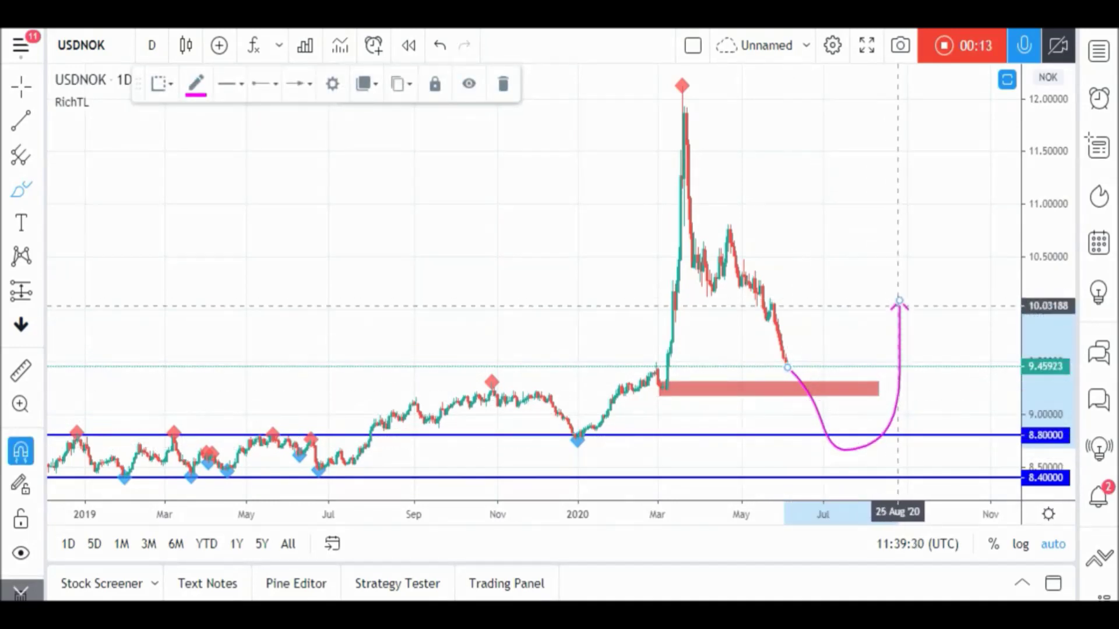
key("Delete")
Switch the USDNOK chart to the 30-minute timeframe and bring back the MACD pane beneath the falling price channel.
left_click(153, 46)
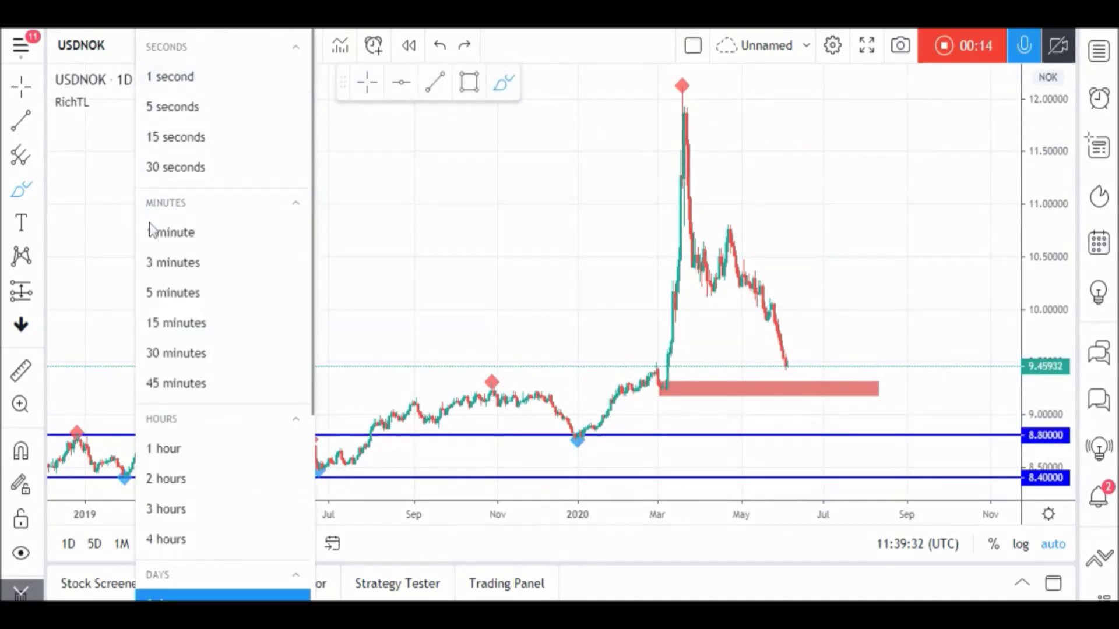
left_click(176, 353)
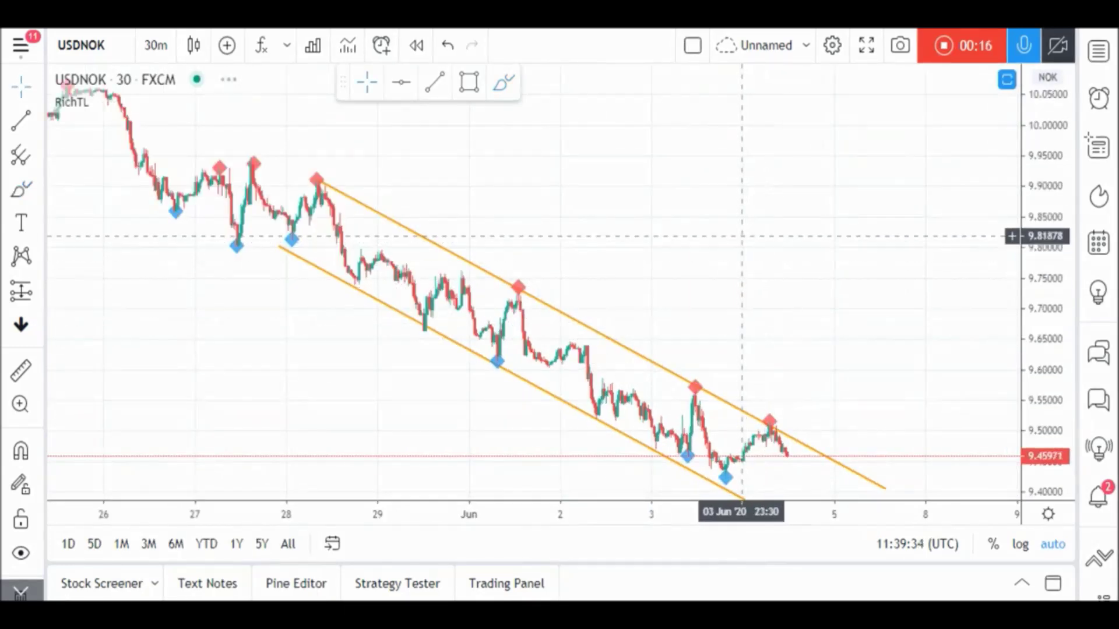
scroll(745, 236, "down", 5)
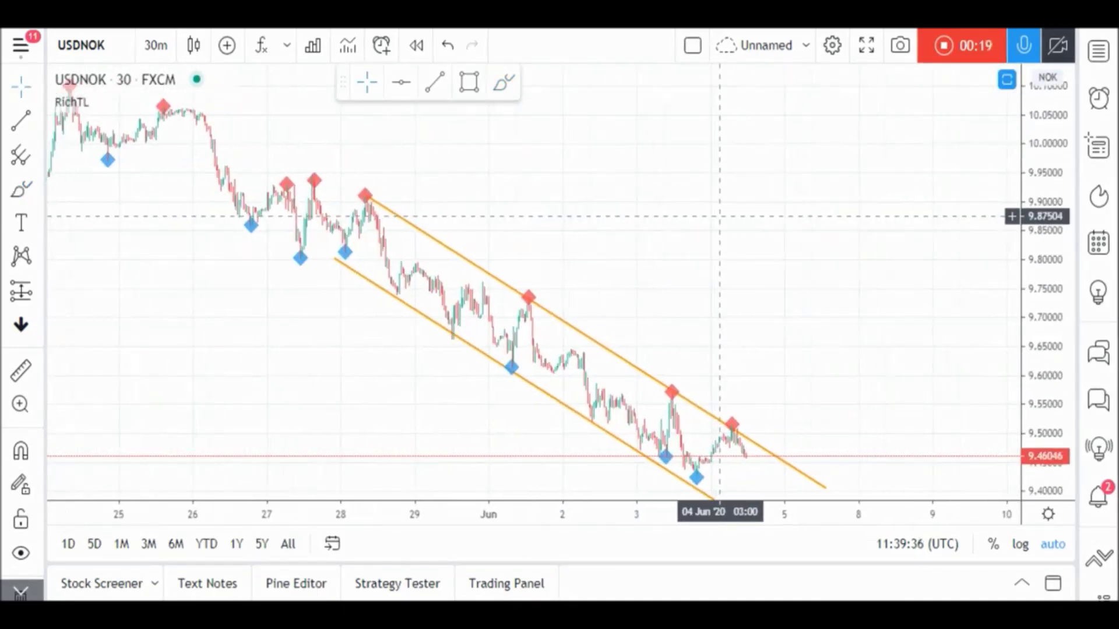
left_click_drag(732, 216, 720, 215)
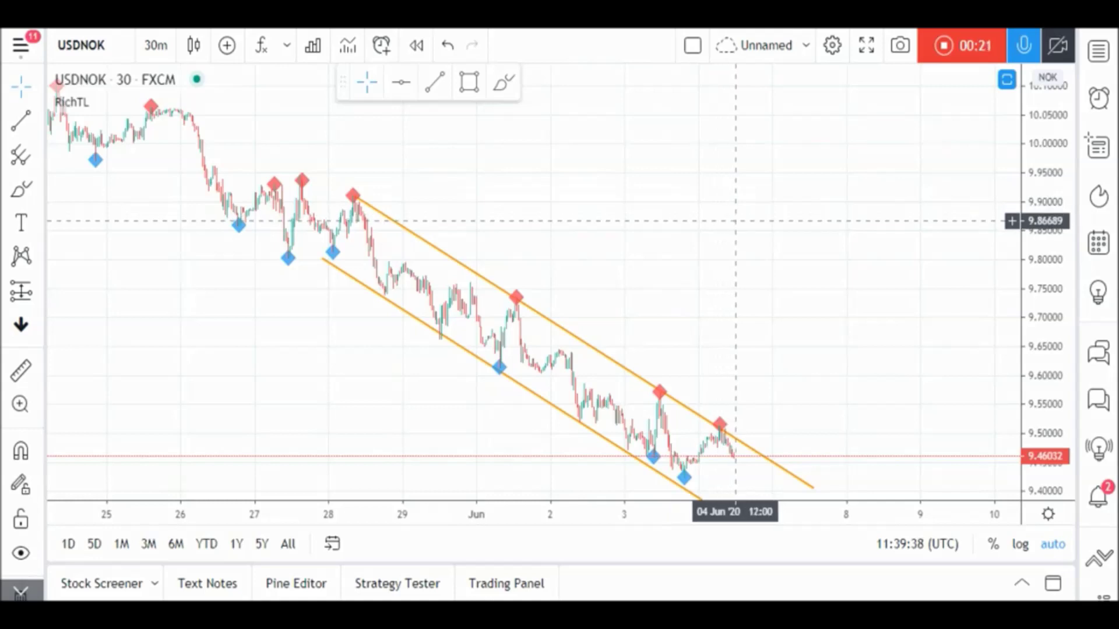
scroll(735, 221, "down", 2)
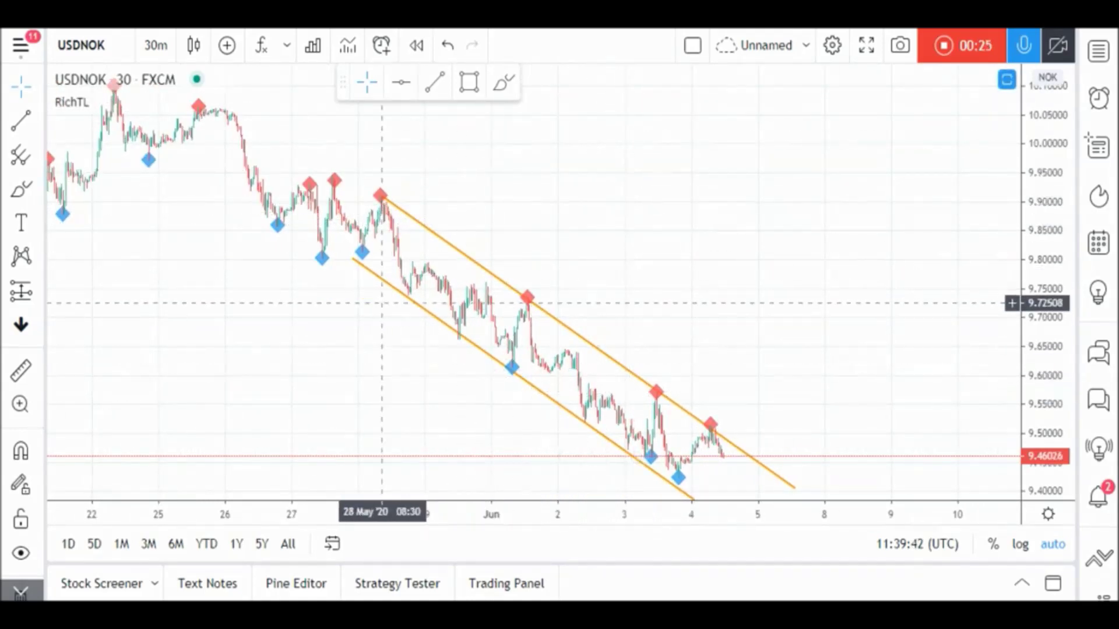
double_click(675, 265)
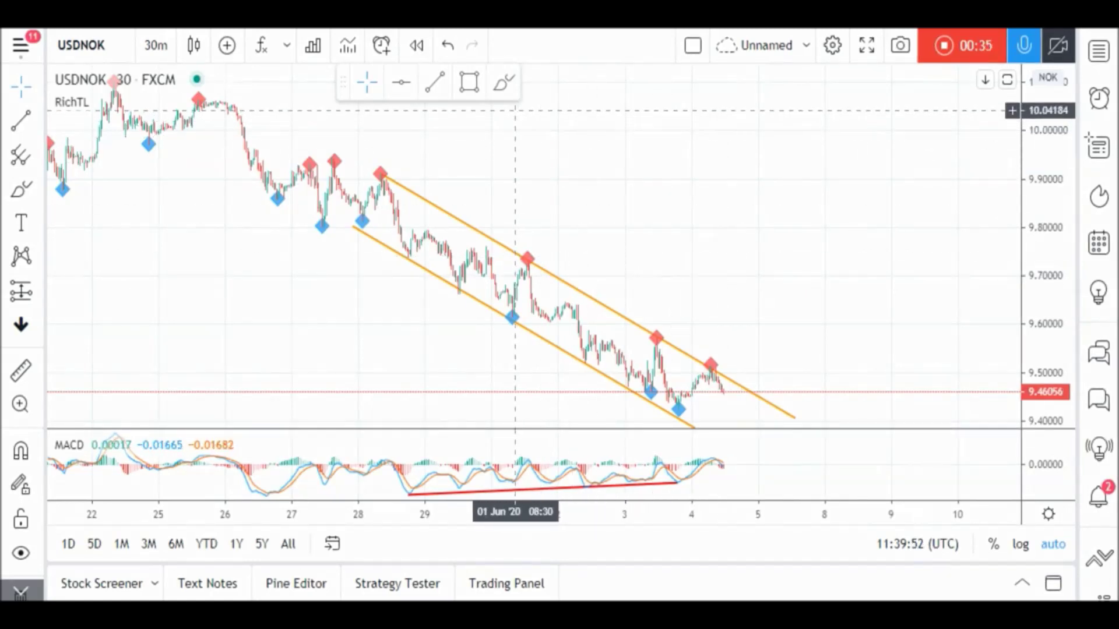
Sketch a brush arrow from the latest USDNOK price breaking out above the falling orange channel to about 9.54, and undo it.
left_click(504, 82)
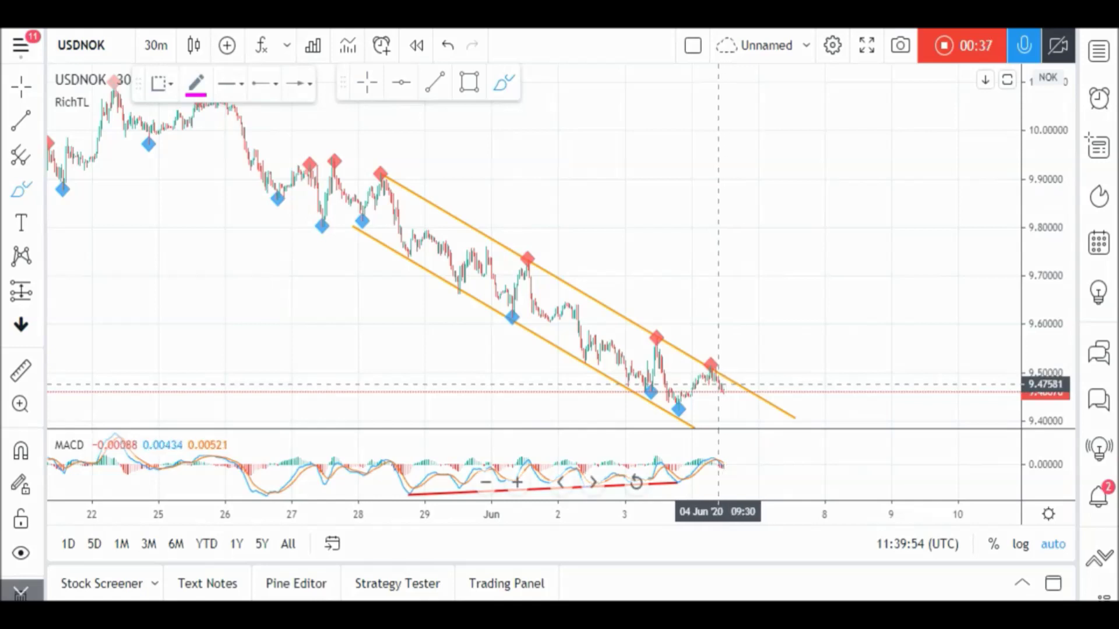
left_click_drag(718, 388, 752, 353)
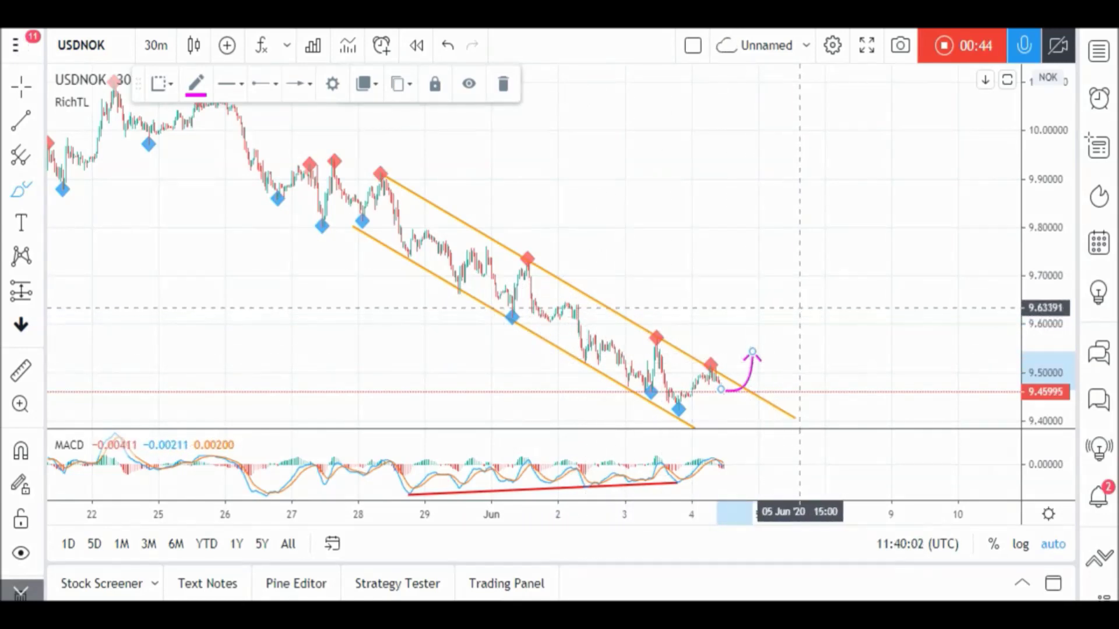
key("ctrl+z")
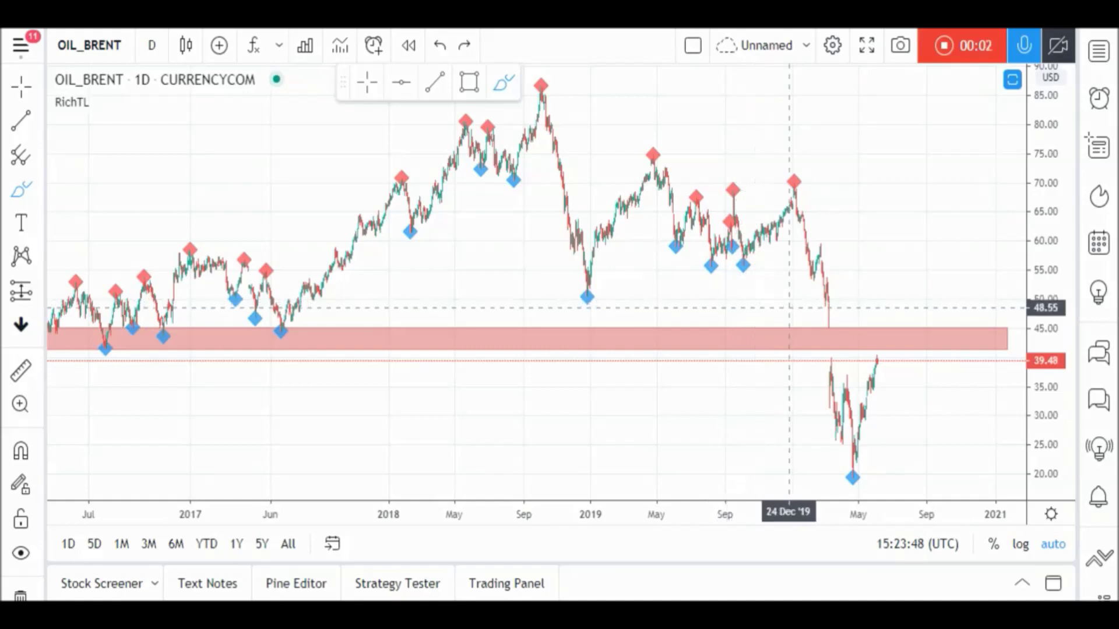
Circle the OIL_BRENT price gap at the red zone, then sketch an arrow turning down from the zone to about 31.69, undoing both.
mouse_move(827, 319)
left_mouse_down()
mouse_move(834, 355)
mouse_move(828, 324)
left_mouse_up()
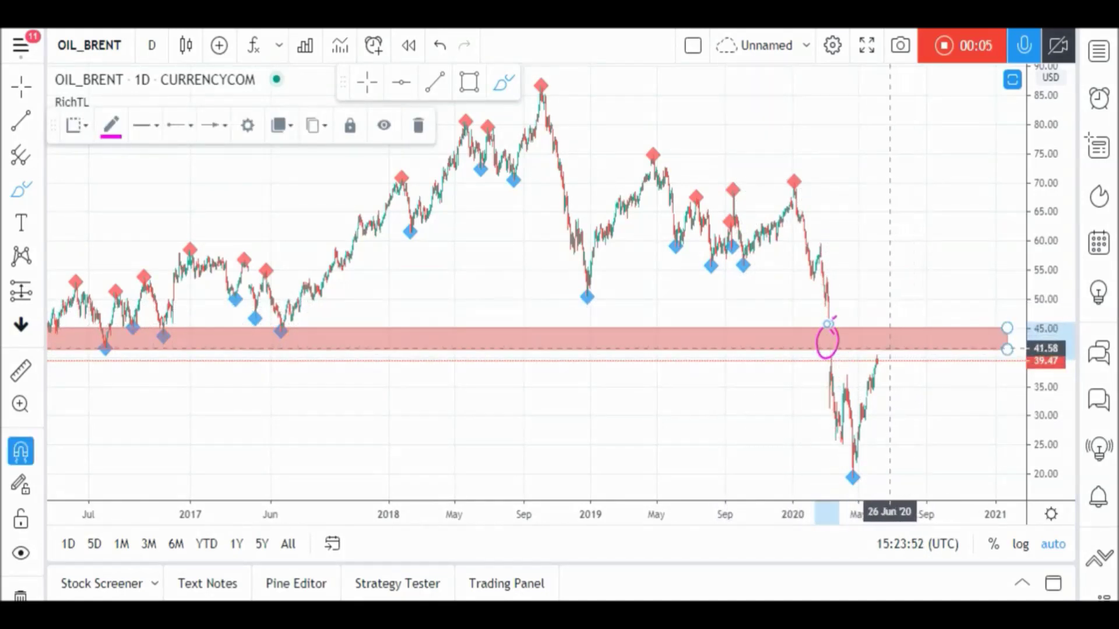
key("ctrl+z")
mouse_move(879, 353)
left_mouse_down()
mouse_move(897, 340)
mouse_move(929, 406)
left_mouse_up()
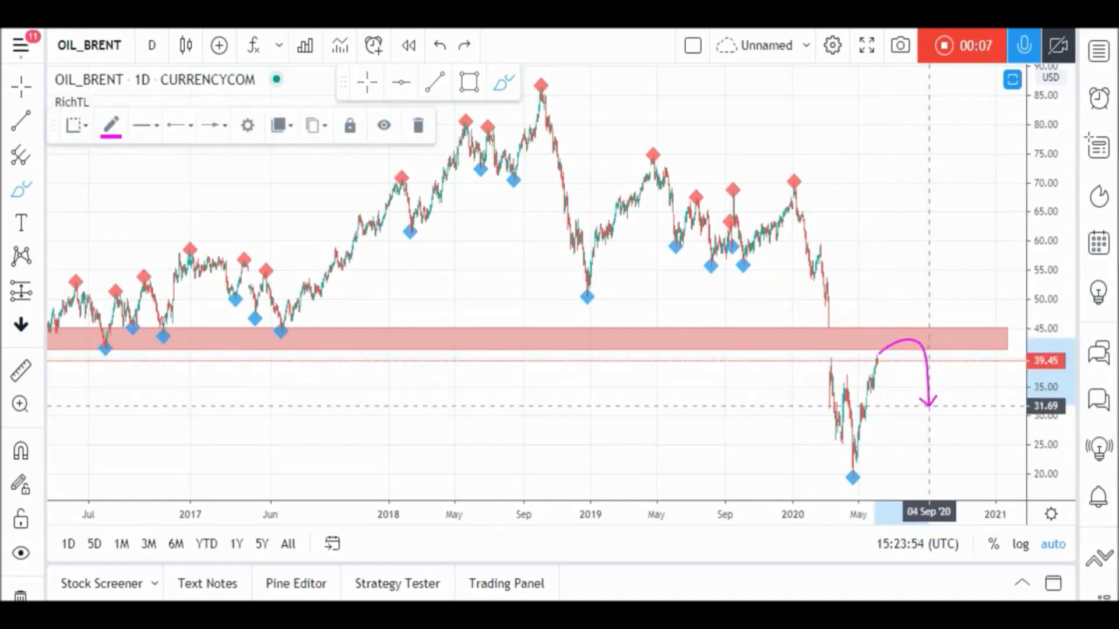
key("ctrl+z")
Switch the OIL_BRENT chart to the 1-hour timeframe and bring back the MACD pane beneath the rising orange channel.
left_click(151, 48)
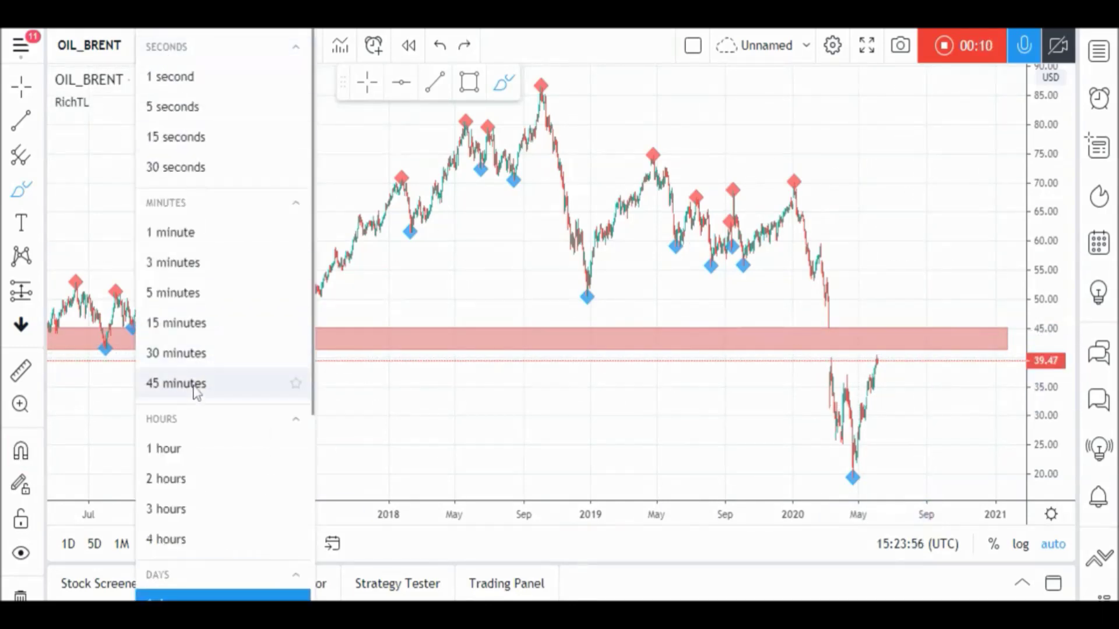
left_click(188, 450)
key("Escape")
left_click_drag(890, 296, 785, 311)
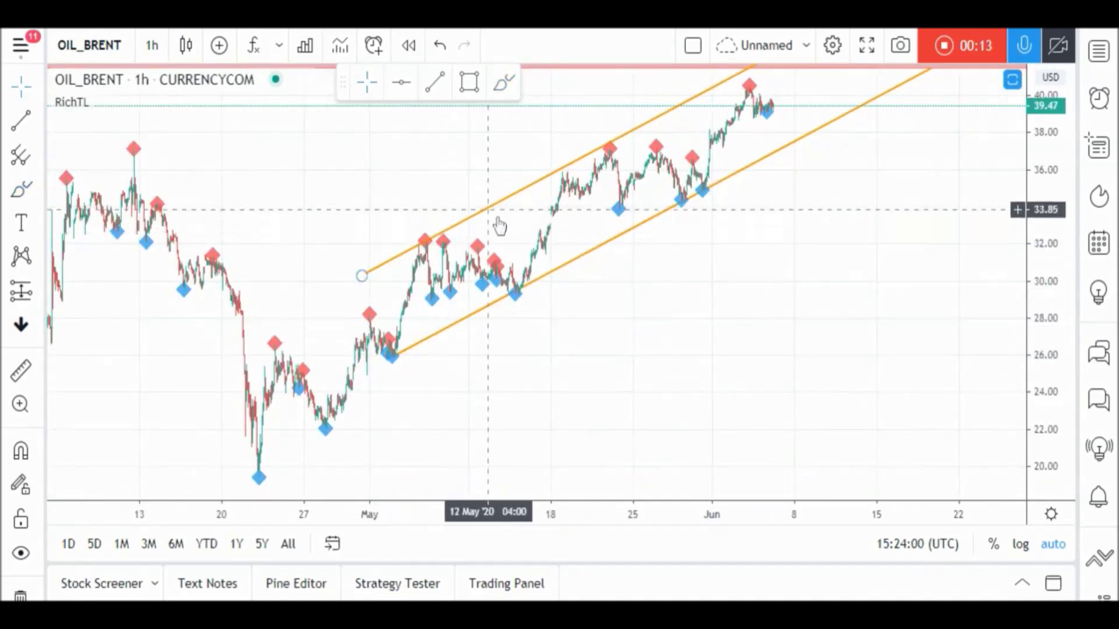
left_click(504, 83)
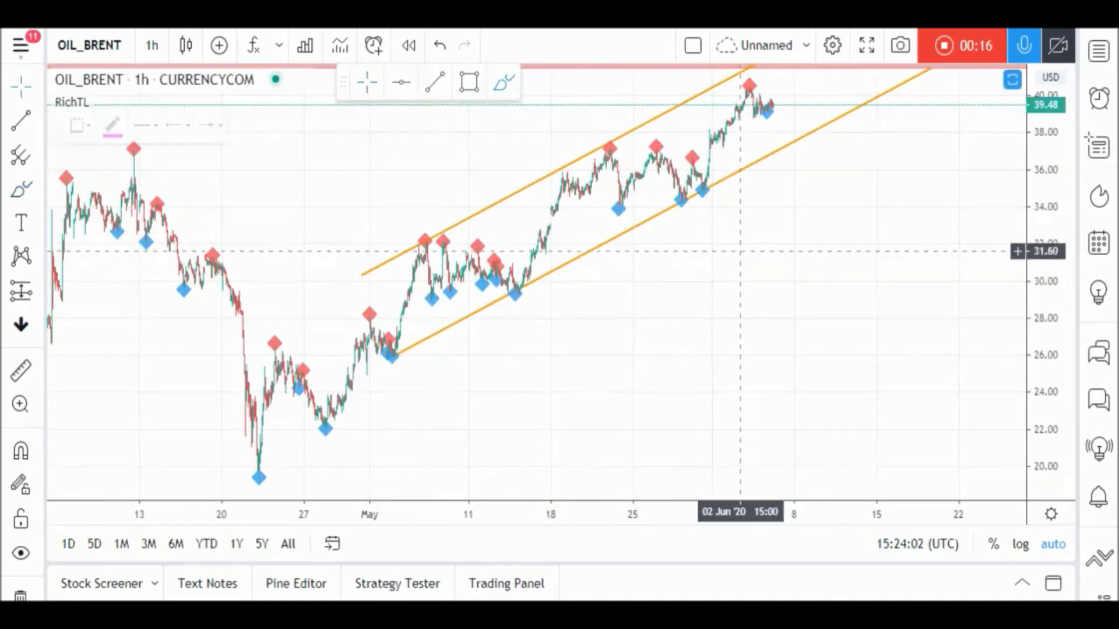
double_click(737, 243)
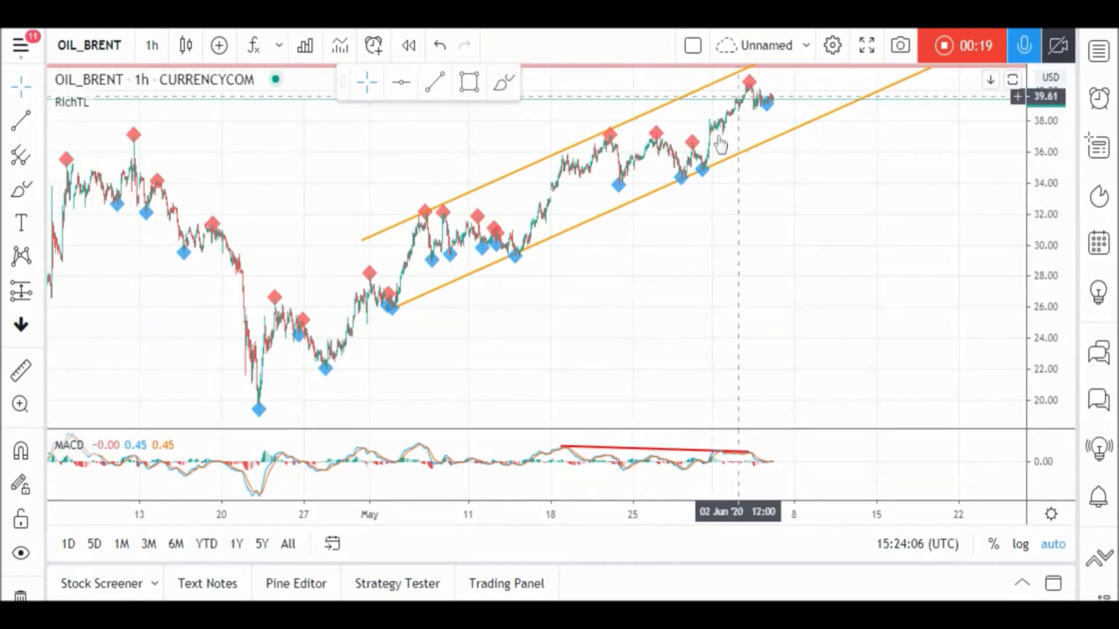
Sketch a brush path from the latest OIL_BRENT price, dipping to the channel's lower line, rising to the red zone and falling, plus a horizontal stroke.
left_click(504, 81)
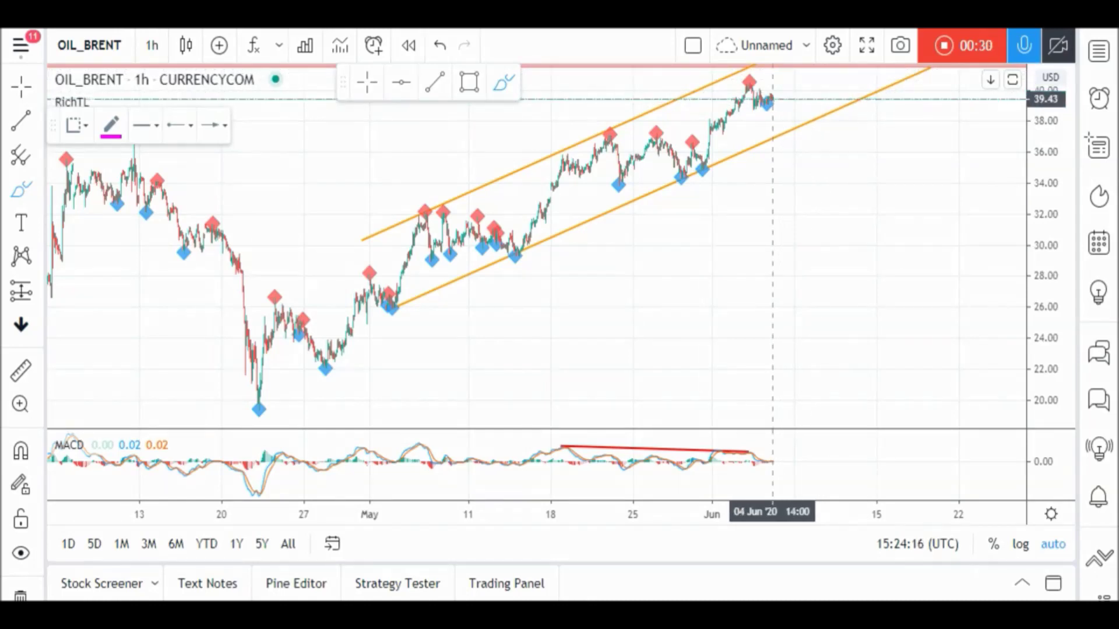
mouse_move(767, 102)
left_mouse_down()
mouse_move(816, 118)
mouse_move(831, 85)
left_mouse_up()
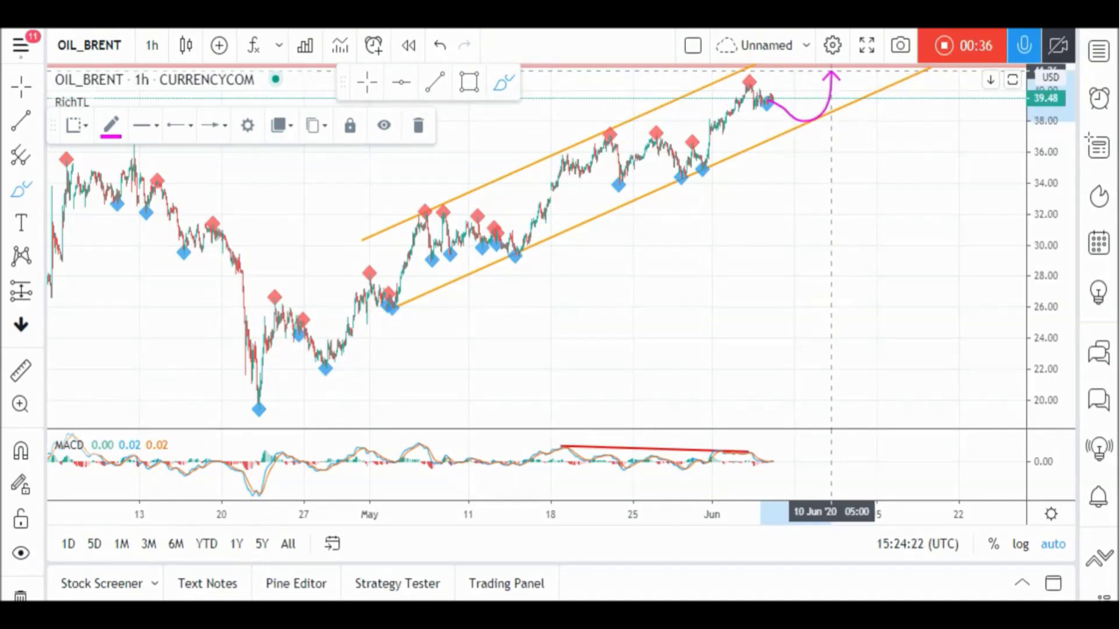
mouse_move(851, 67)
left_mouse_down()
mouse_move(872, 130)
mouse_move(875, 271)
left_mouse_up()
left_click_drag(786, 125, 928, 125)
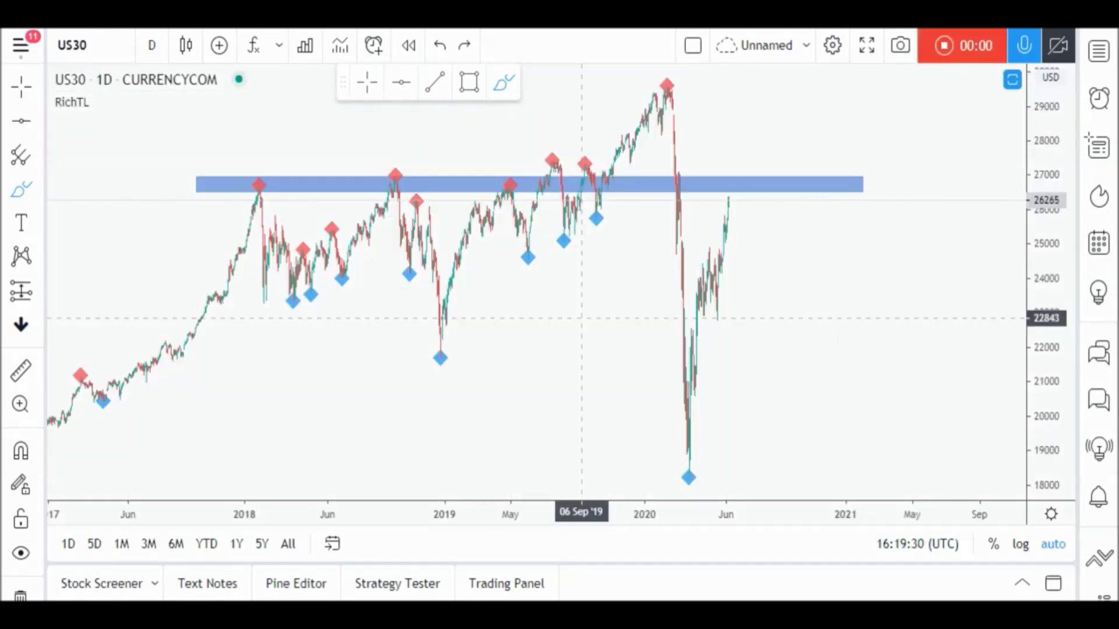
Circle the three earlier US30 peaks at the blue zone on the daily chart, and sketch an arrow from the latest price down to about 24900.
mouse_move(516, 175)
left_mouse_down()
mouse_move(492, 181)
mouse_move(505, 174)
left_mouse_up()
left_click_drag(411, 175, 398, 167)
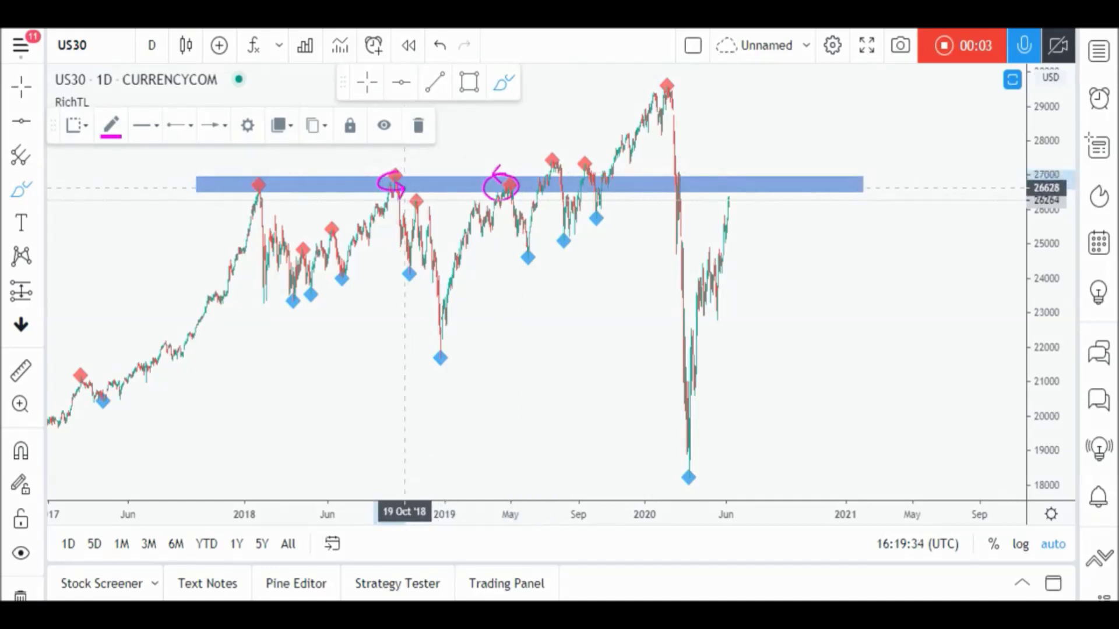
mouse_move(266, 175)
left_mouse_down()
mouse_move(239, 182)
mouse_move(267, 174)
left_mouse_up()
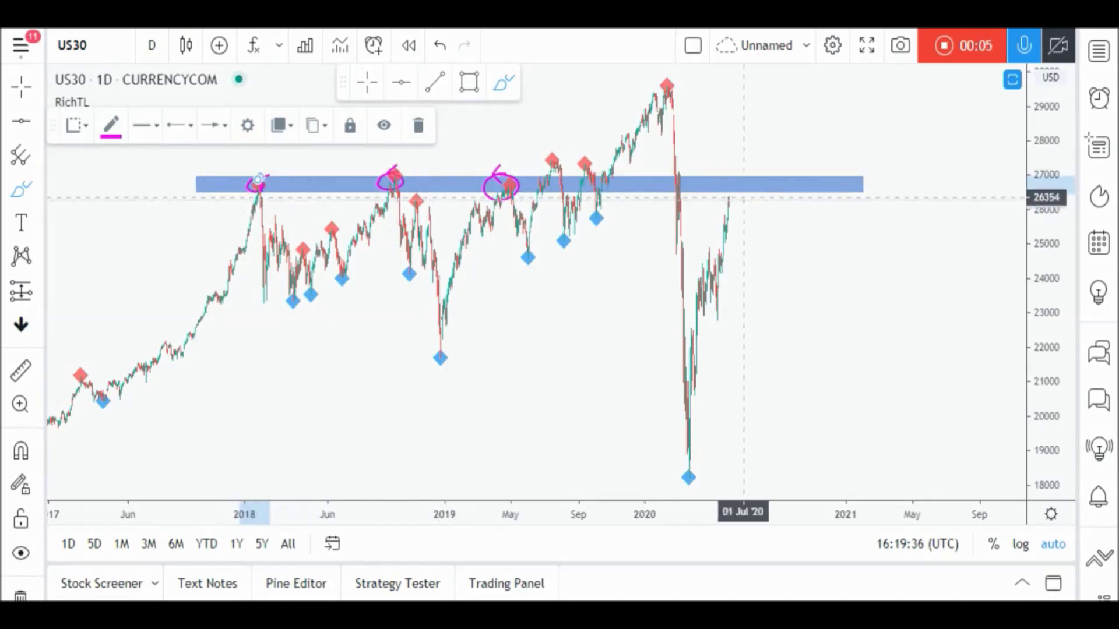
mouse_move(729, 198)
left_mouse_down()
mouse_move(747, 186)
mouse_move(794, 239)
left_mouse_up()
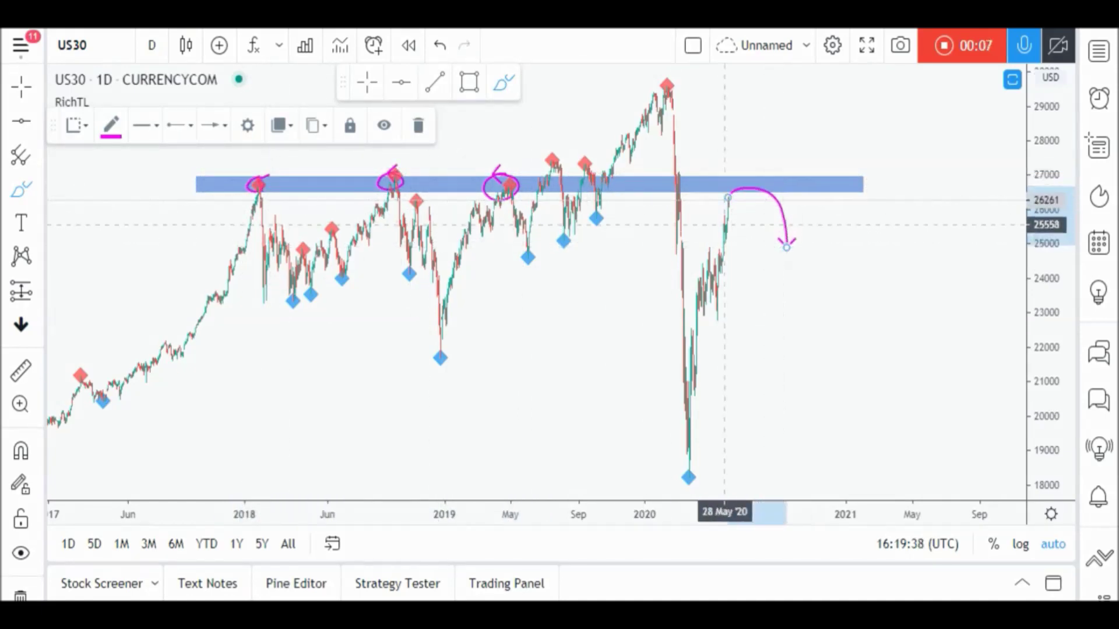
Switch the US30 chart to the 1-hour timeframe and bring the rising red channel beneath the blue zone into view.
left_click(152, 45)
left_click(214, 453)
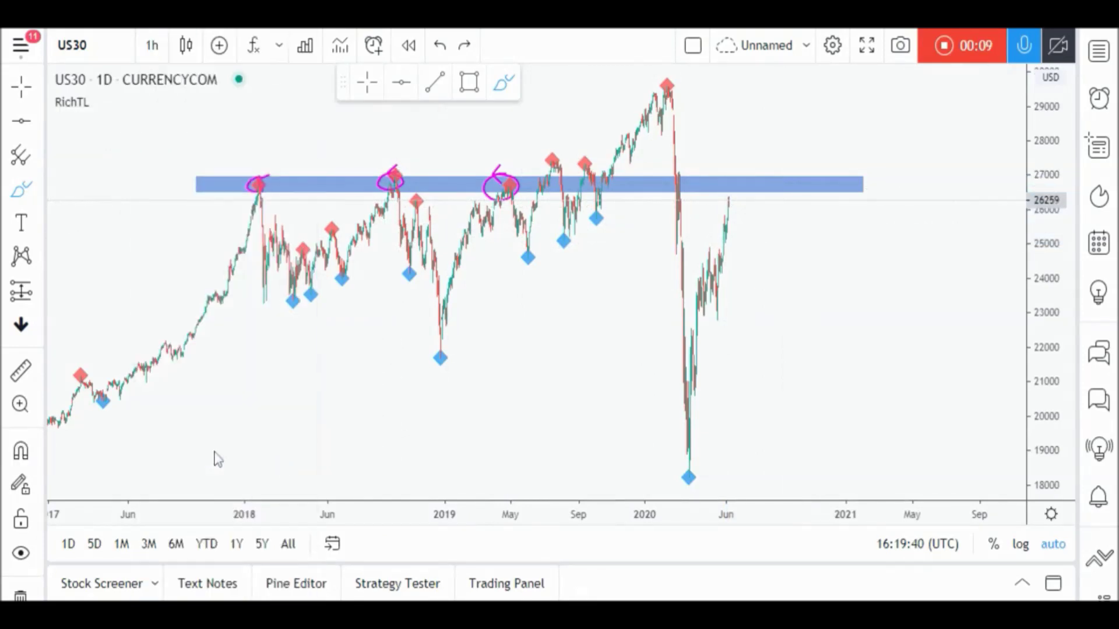
key("Escape")
left_click_drag(822, 215, 694, 268)
scroll(795, 222, "down", 2)
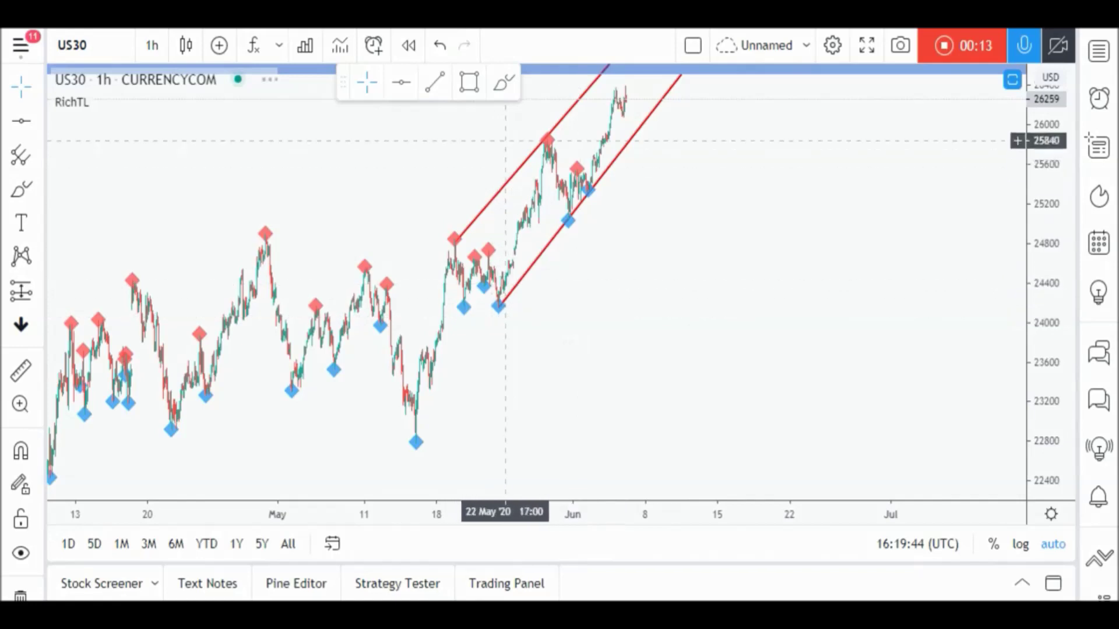
left_click_drag(706, 176, 744, 194)
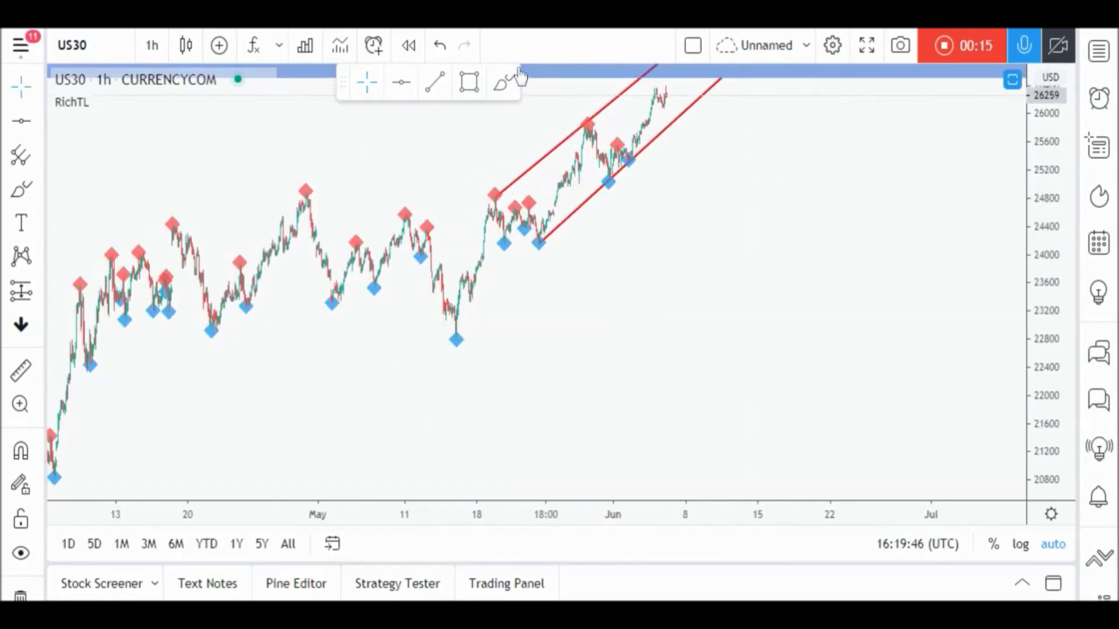
Sketch a brush arrow from the latest US30 price, dipping toward the channel's lower line, rising into the blue zone and dropping to about 24100.
left_click(505, 82)
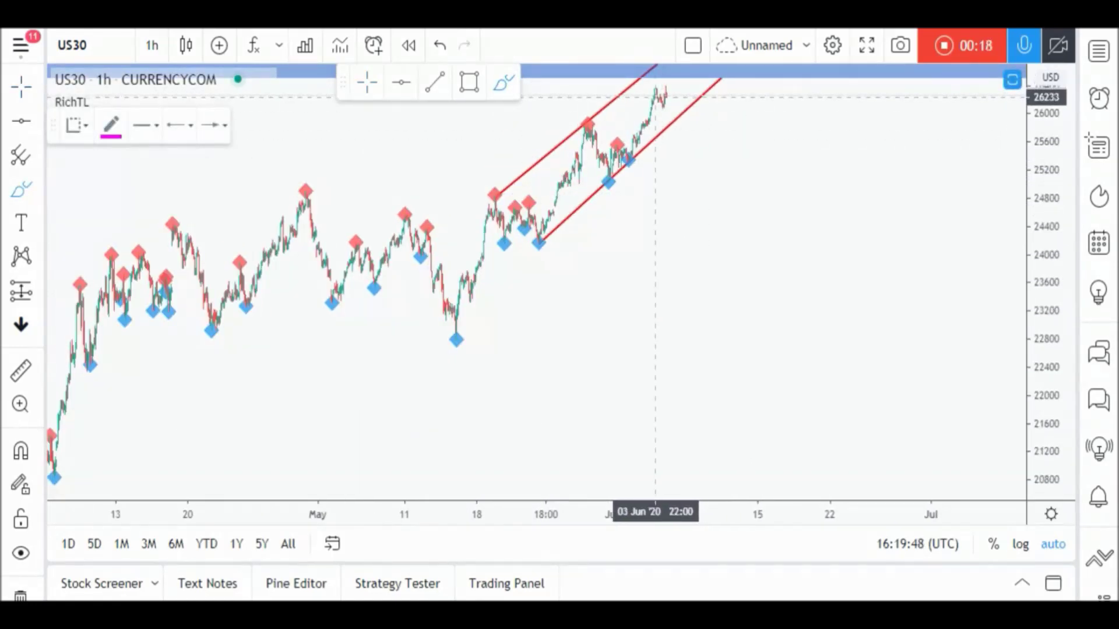
mouse_move(656, 93)
left_mouse_down()
mouse_move(683, 102)
mouse_move(697, 92)
left_mouse_up()
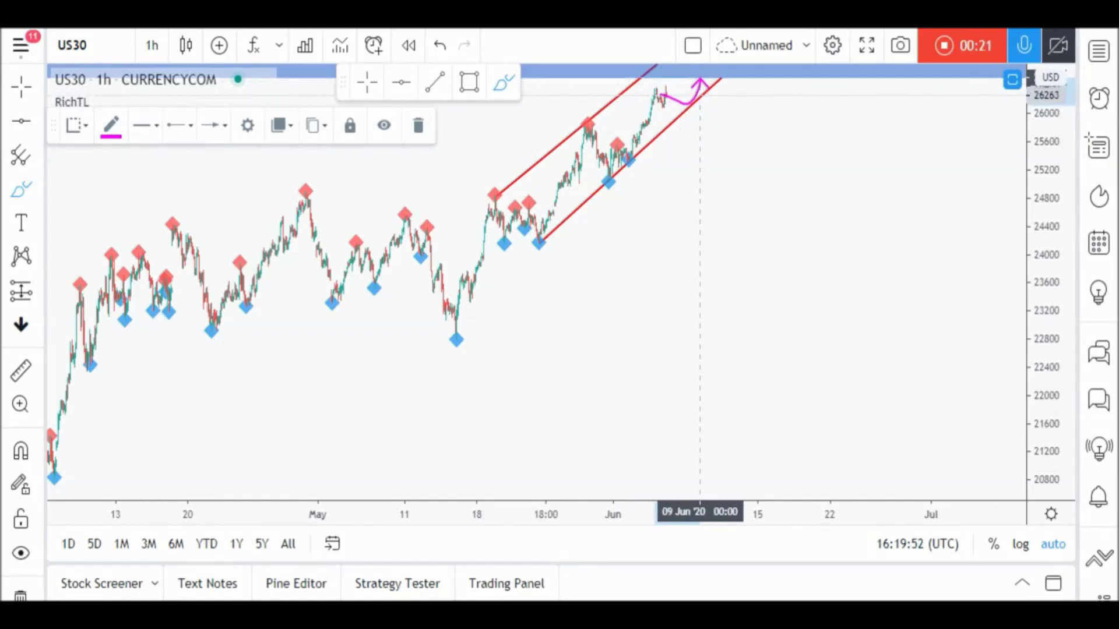
mouse_move(701, 71)
left_mouse_down()
mouse_move(712, 82)
mouse_move(720, 251)
left_mouse_up()
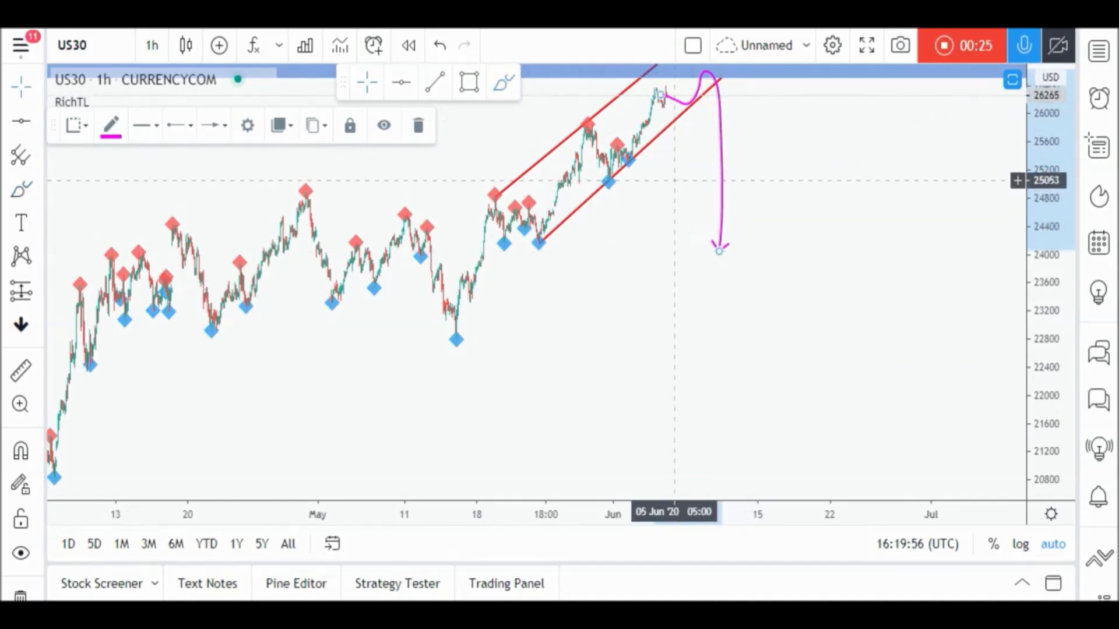
Bring back the MACD pane beneath the 1-hour US30 chart and show the price history back to before April.
double_click(674, 181)
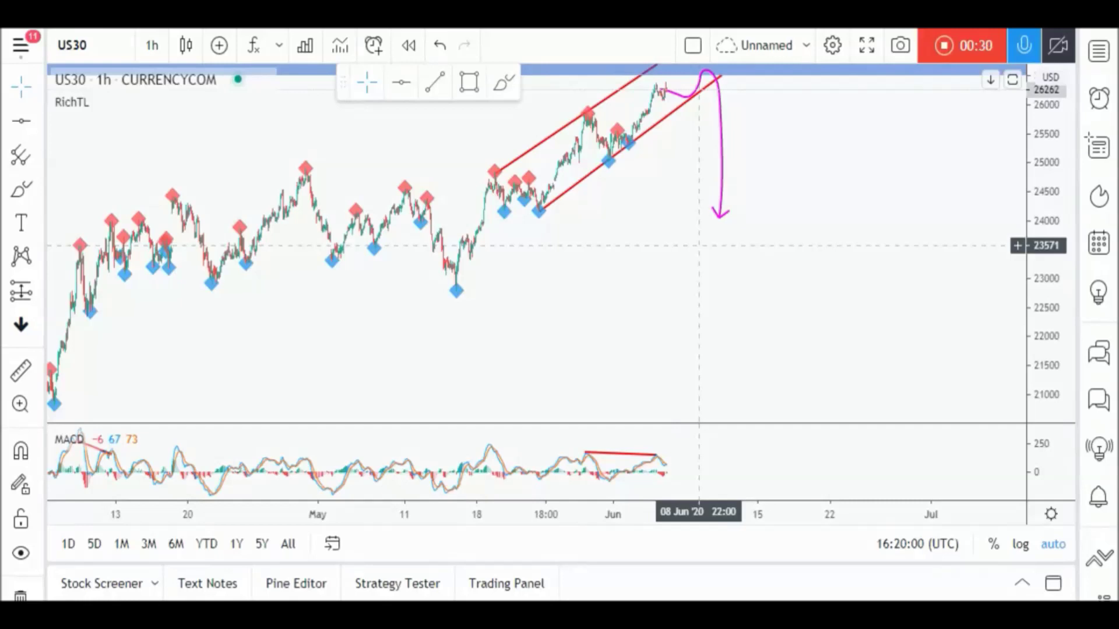
scroll(644, 237, "down", 5)
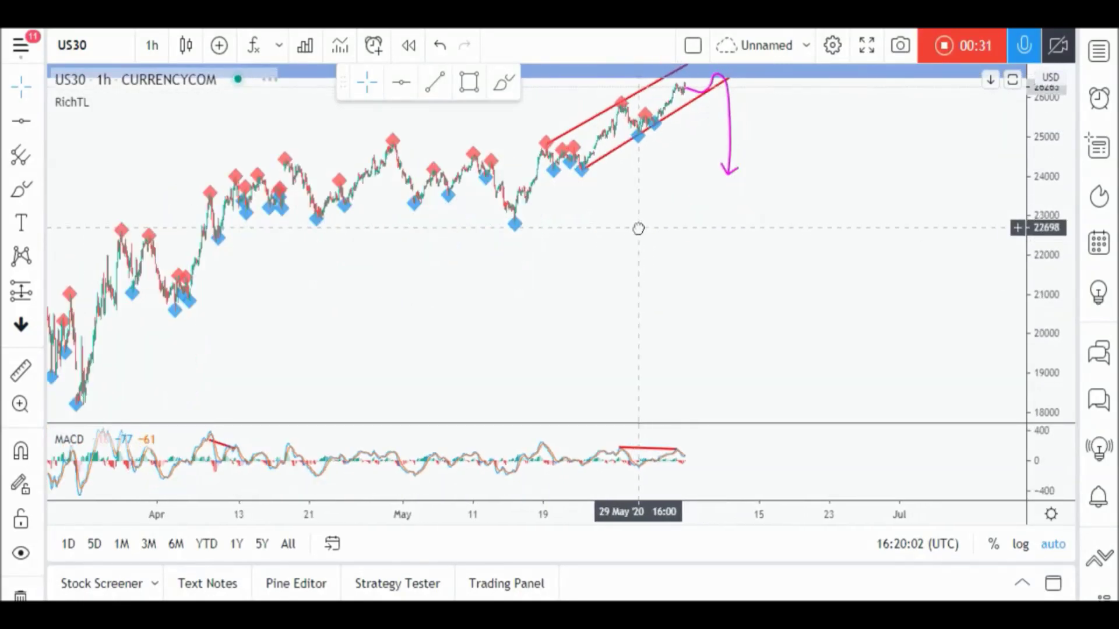
left_click_drag(666, 197, 656, 205)
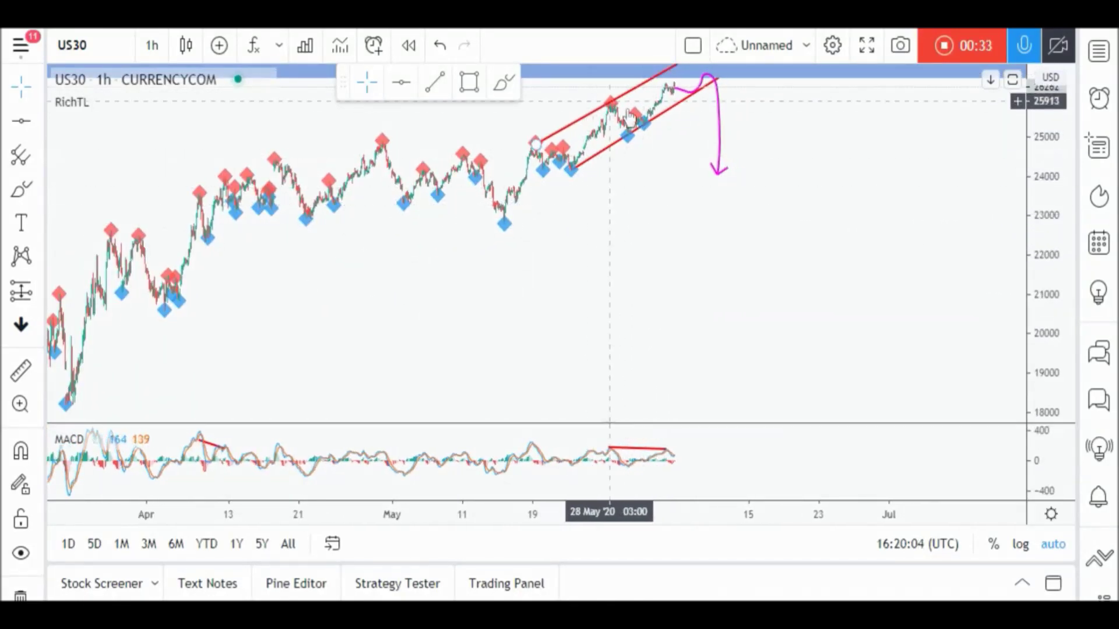